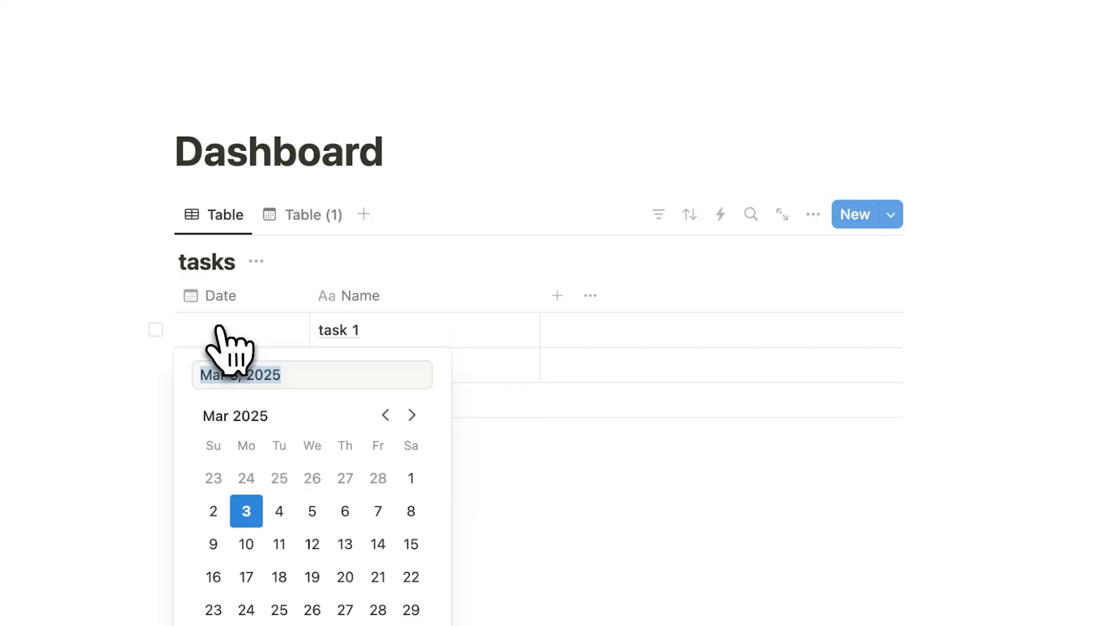
Date task 1 March 3 and stretch its Notion Calendar block to end at 9 AM.
{"action": "left_click", "coordinate": [246, 510]}
{"action": "left_click", "coordinate": [313, 214]}
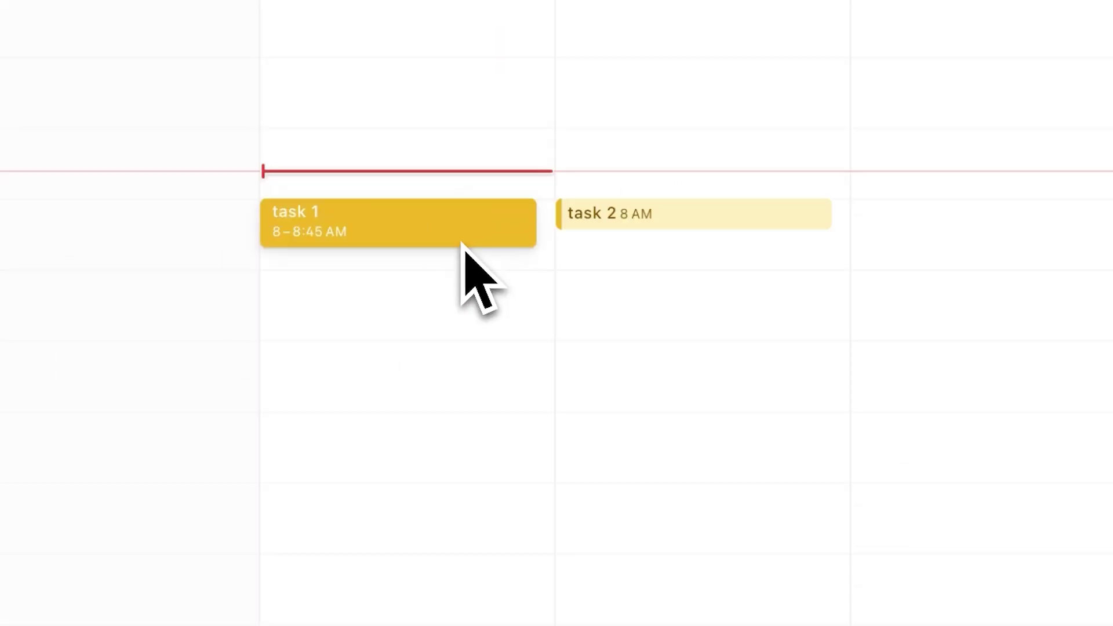
{"action": "left_click_drag", "start_coordinate": [462, 249], "coordinate": [462, 258]}
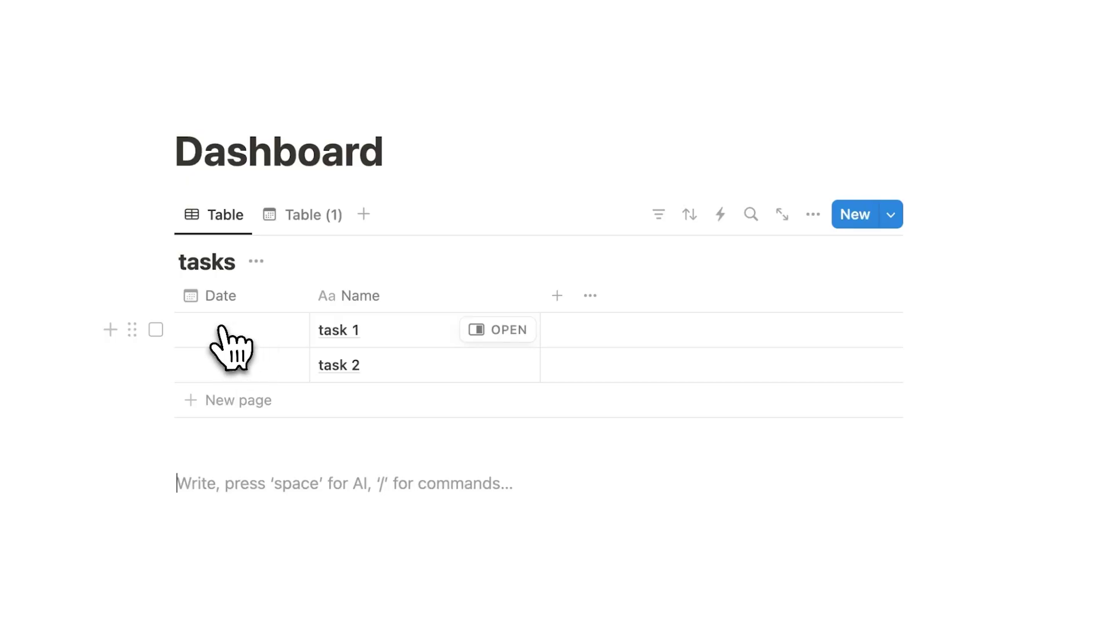
Give task 1 the date March 3 and switch to the Table (1) calendar view.
{"action": "left_click", "coordinate": [221, 329]}
{"action": "left_click", "coordinate": [246, 507]}
{"action": "left_click", "coordinate": [301, 214]}
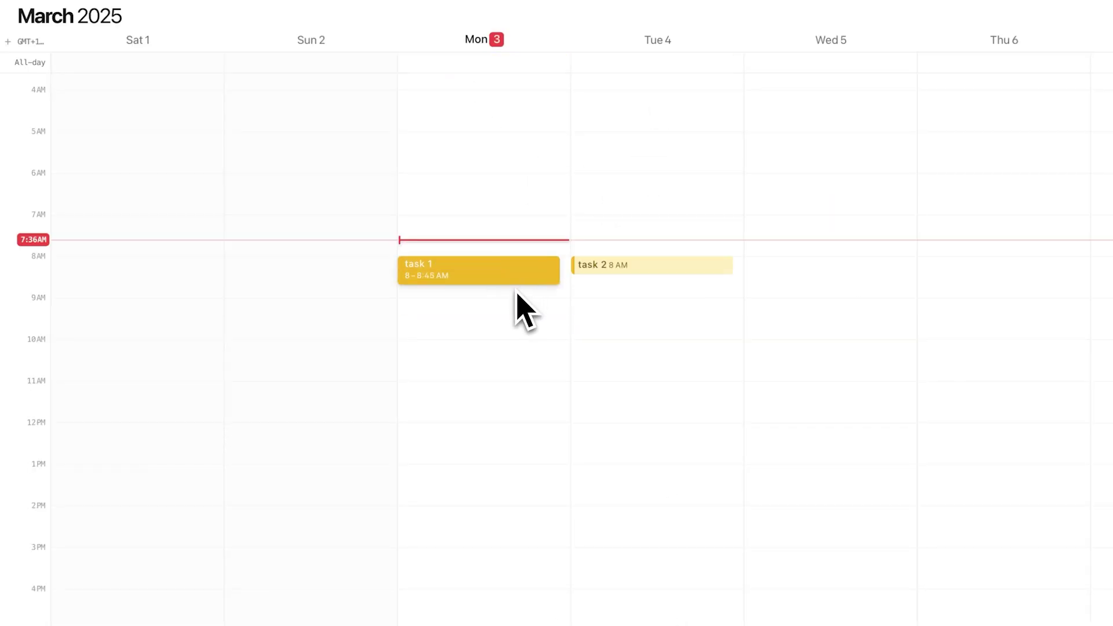
{"action": "type", "text": "3"}
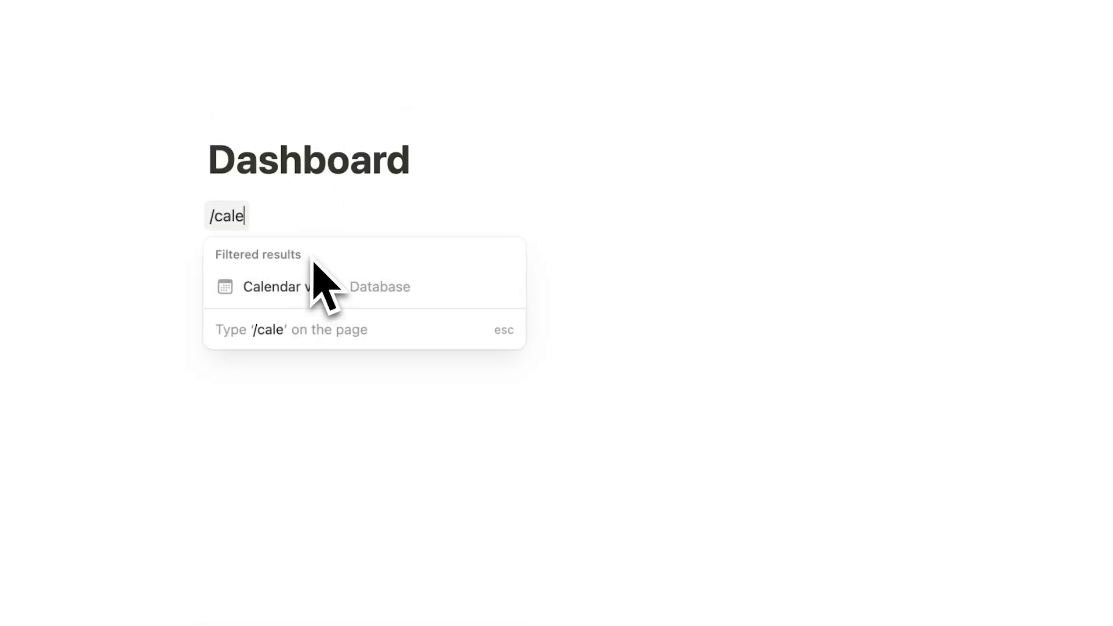
Insert an inline database titled tasks with a first row named 'task 1'.
{"action": "key", "text": "BackSpace"}
{"action": "key", "text": "BackSpace"}
{"action": "key", "text": "BackSpace"}
{"action": "key", "text": "BackSpace"}
{"action": "type", "text": "data"}
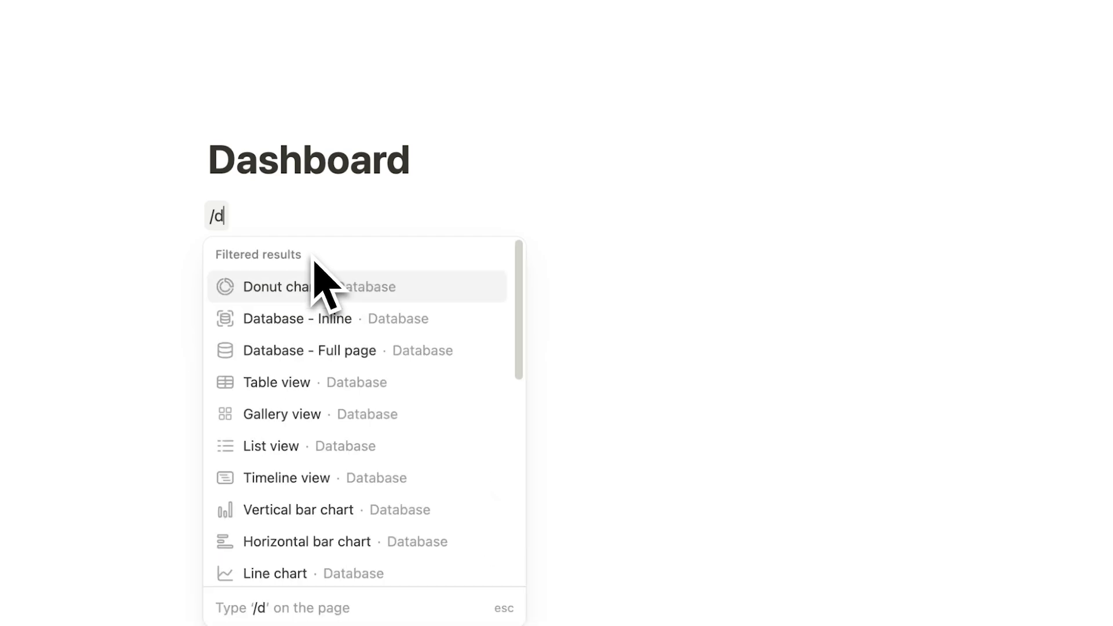
{"action": "left_click", "coordinate": [293, 351]}
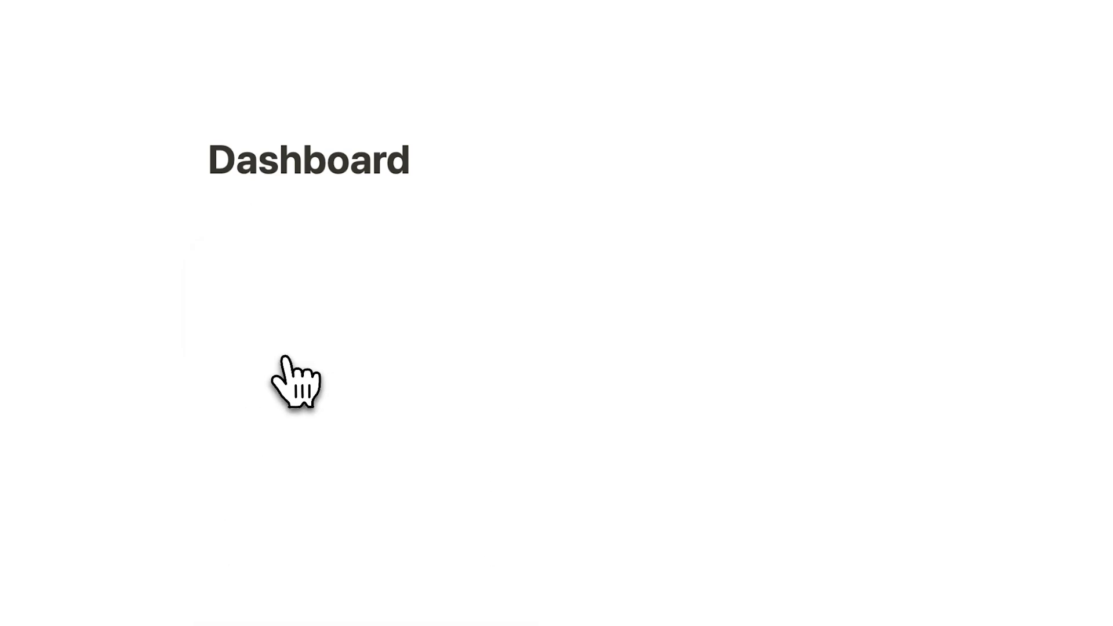
{"action": "type", "text": "tasks"}
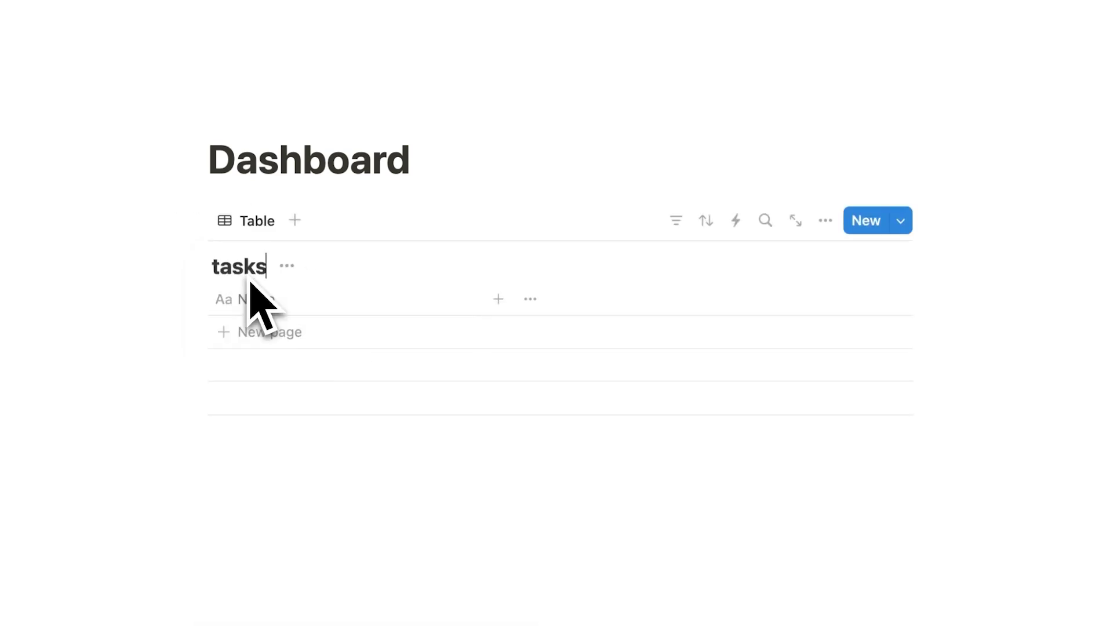
{"action": "left_click", "coordinate": [264, 331]}
{"action": "left_click", "coordinate": [270, 356]}
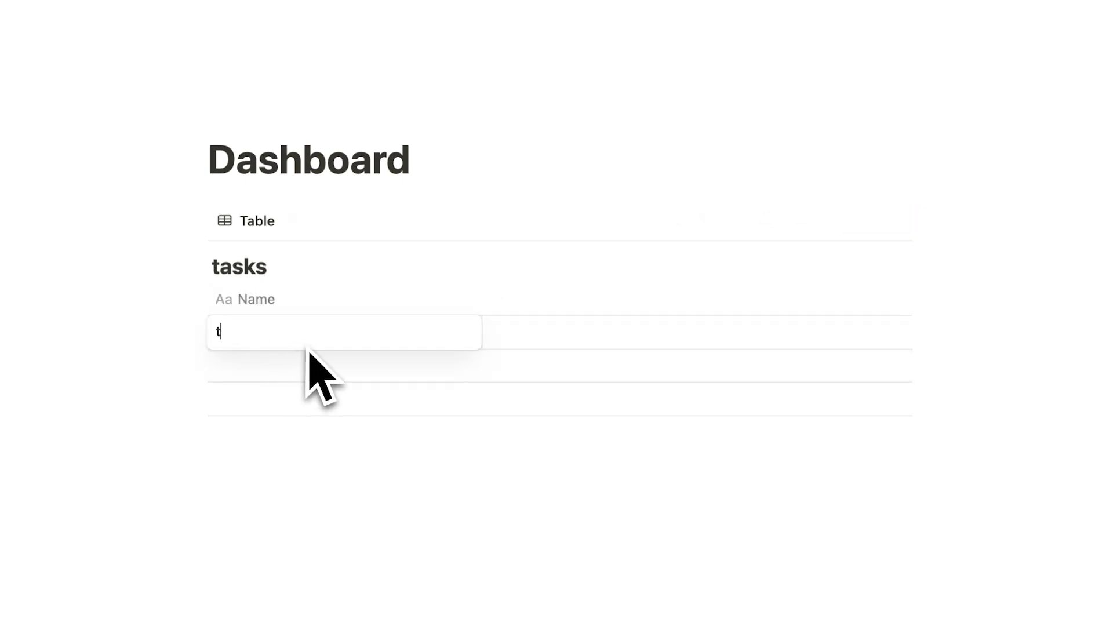
{"action": "type", "text": "task 1"}
{"action": "key", "text": "Return"}
Duplicate the Table view and change the copy's layout to Calendar.
{"action": "left_click", "coordinate": [399, 474]}
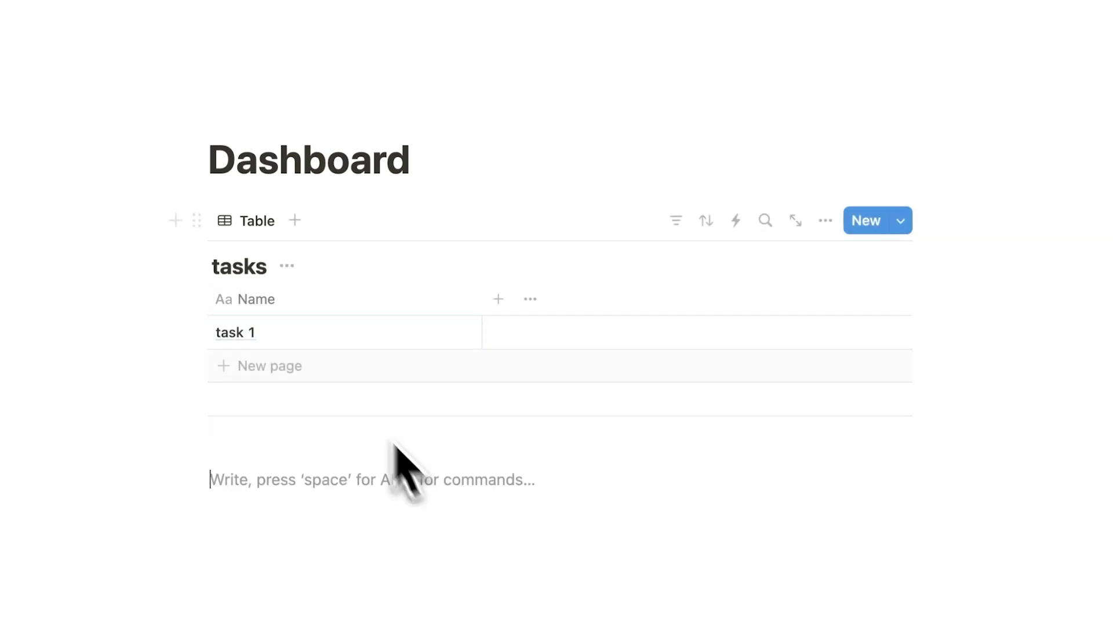
{"action": "left_click", "coordinate": [259, 233]}
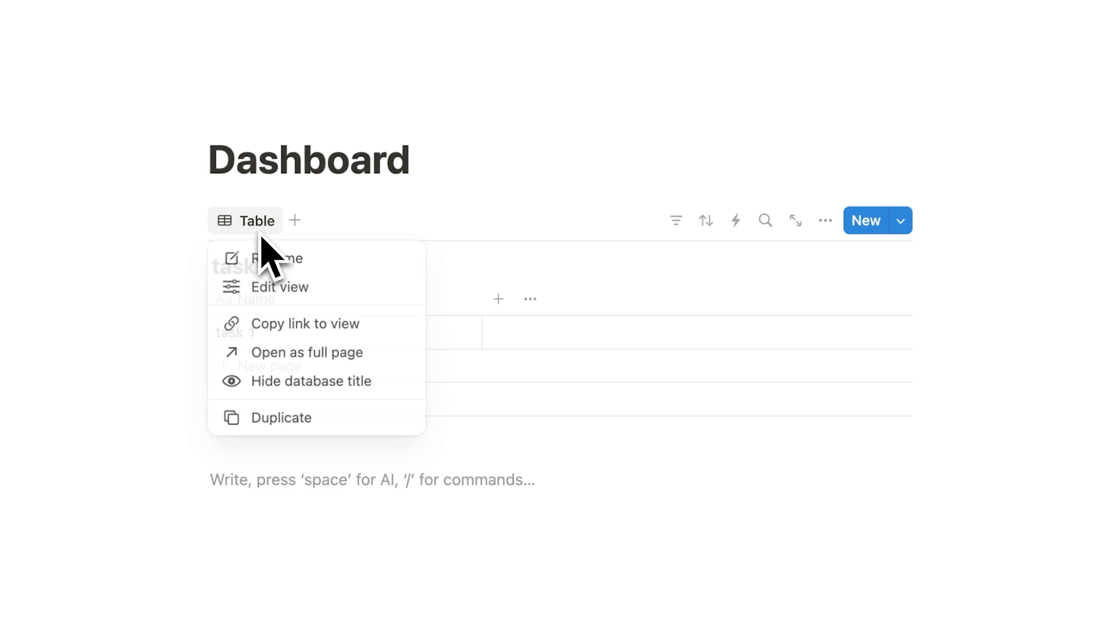
{"action": "left_click", "coordinate": [285, 418]}
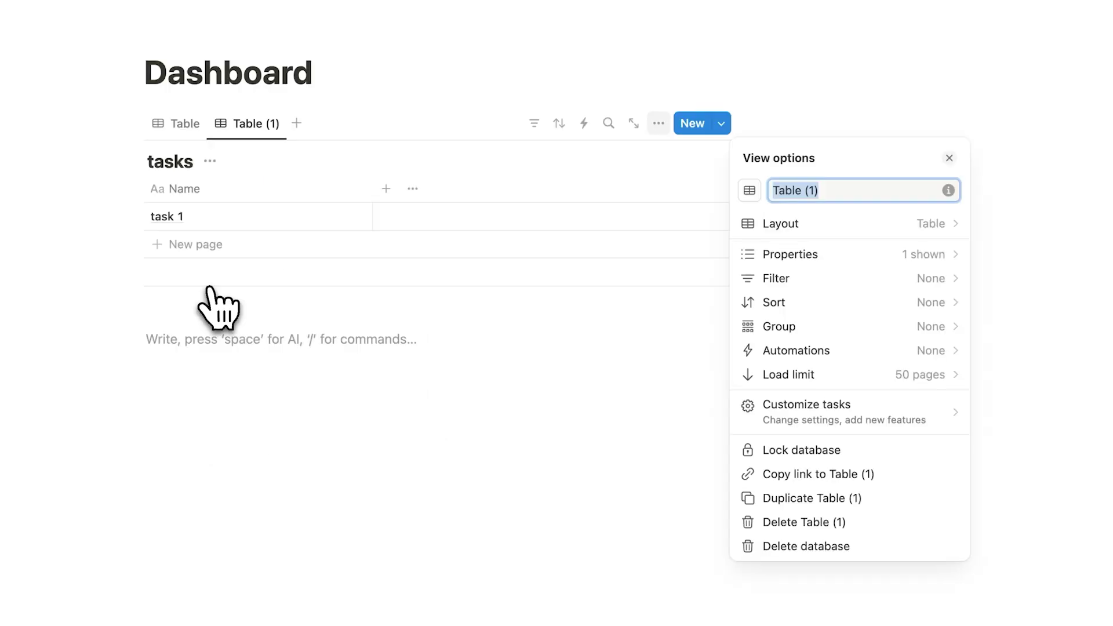
{"action": "left_click", "coordinate": [851, 231]}
{"action": "left_click", "coordinate": [928, 203]}
{"action": "left_click", "coordinate": [581, 227]}
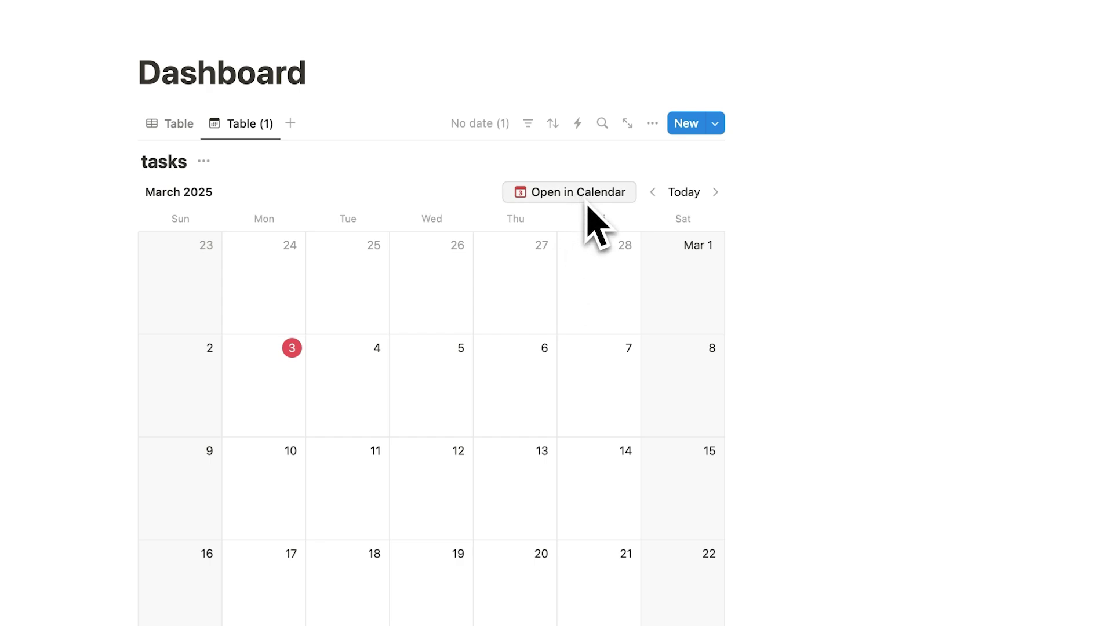
Insert a test calendar view block with a new database, then delete it.
{"action": "scroll", "coordinate": [441, 400], "scroll_direction": "down", "scroll_amount": 7}
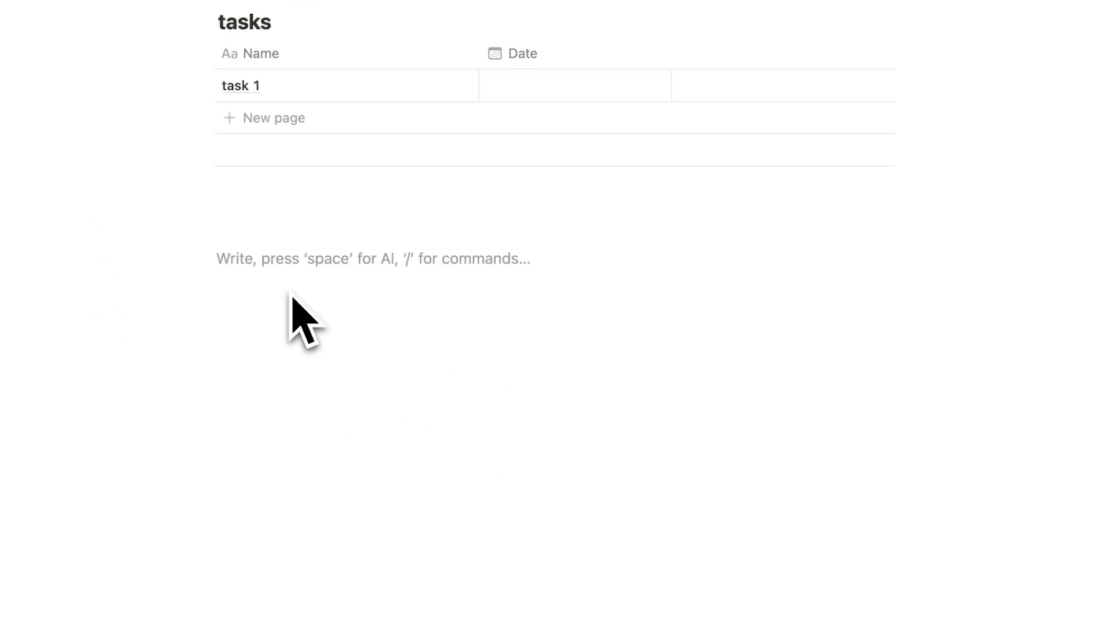
{"action": "type", "text": "/calendar"}
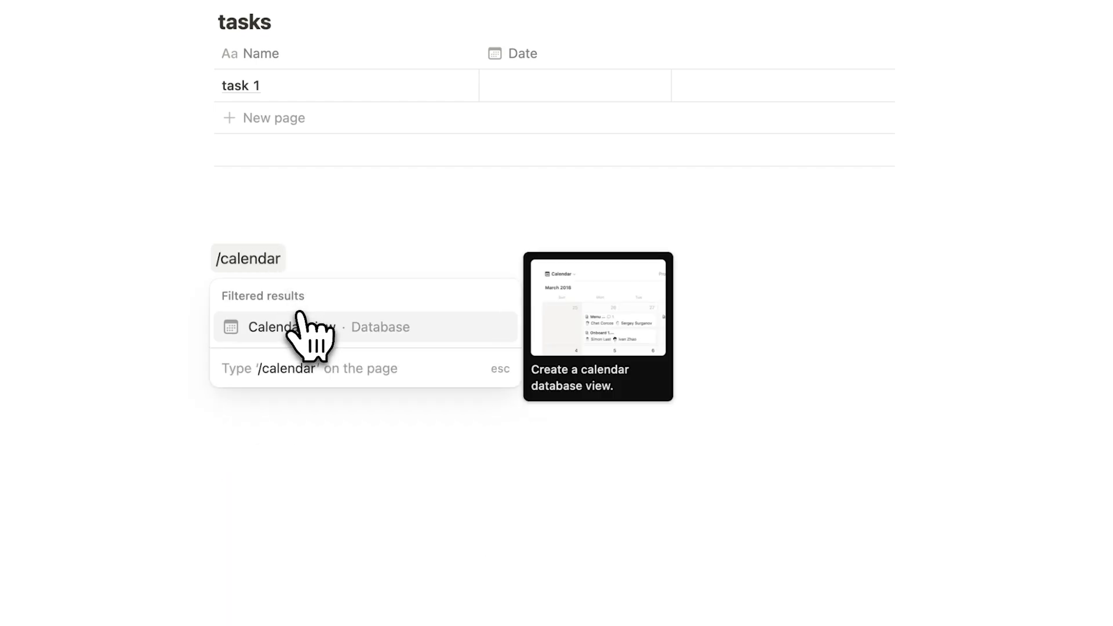
{"action": "left_click", "coordinate": [304, 327]}
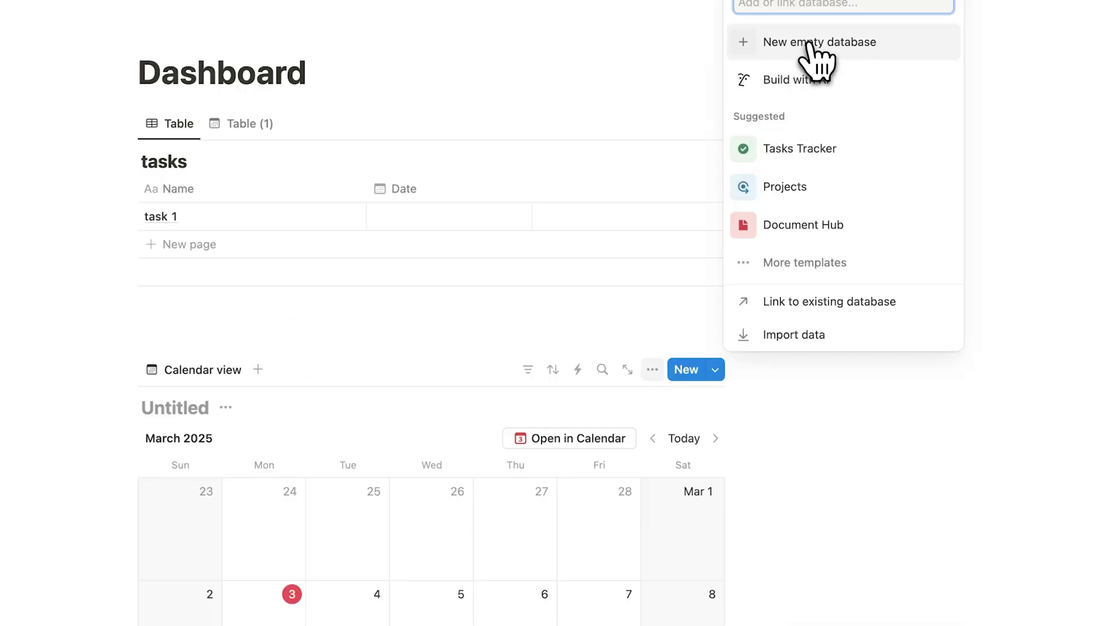
{"action": "left_click", "coordinate": [811, 47]}
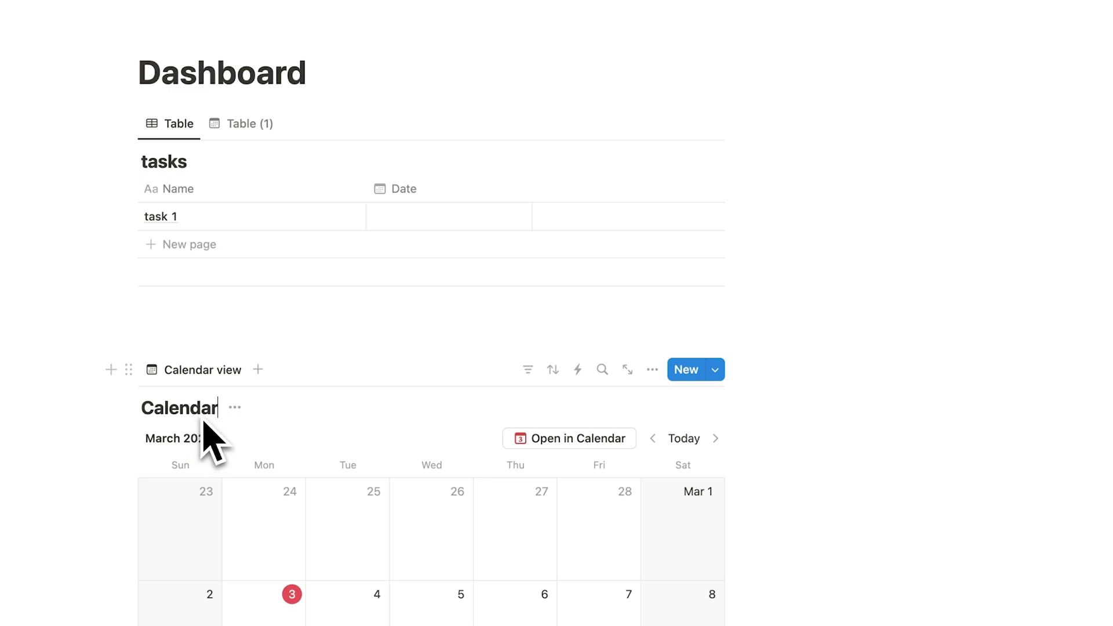
{"action": "left_click_drag", "start_coordinate": [1, 359], "coordinate": [837, 539]}
{"action": "key", "text": "BackSpace"}
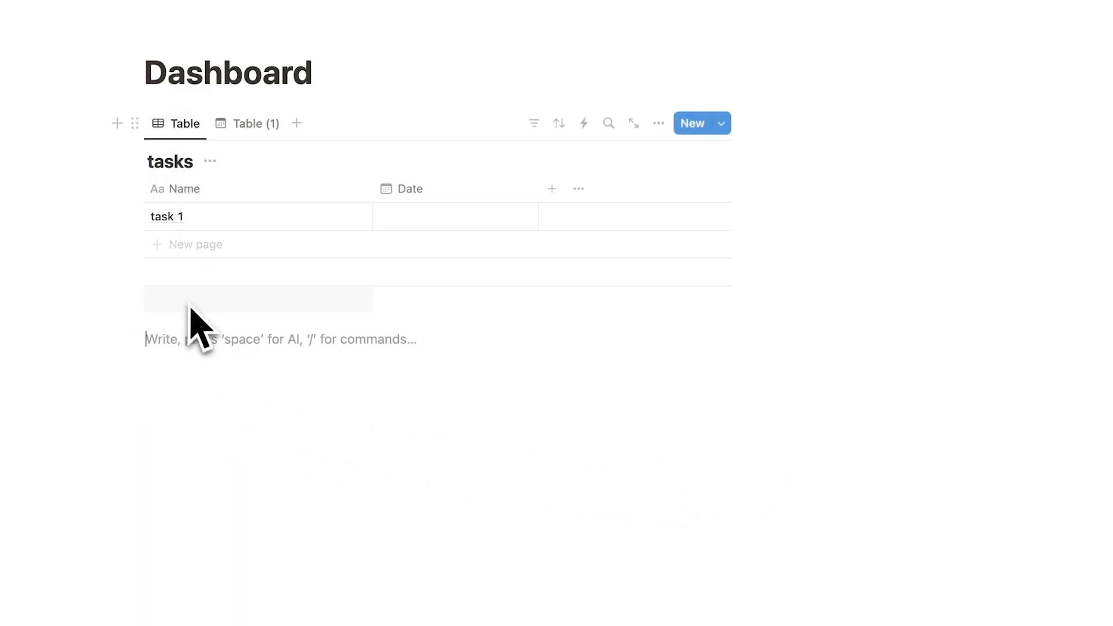
Add a 'task 2' row to the tasks table.
{"action": "left_click", "coordinate": [185, 244]}
{"action": "type", "text": "task 2"}
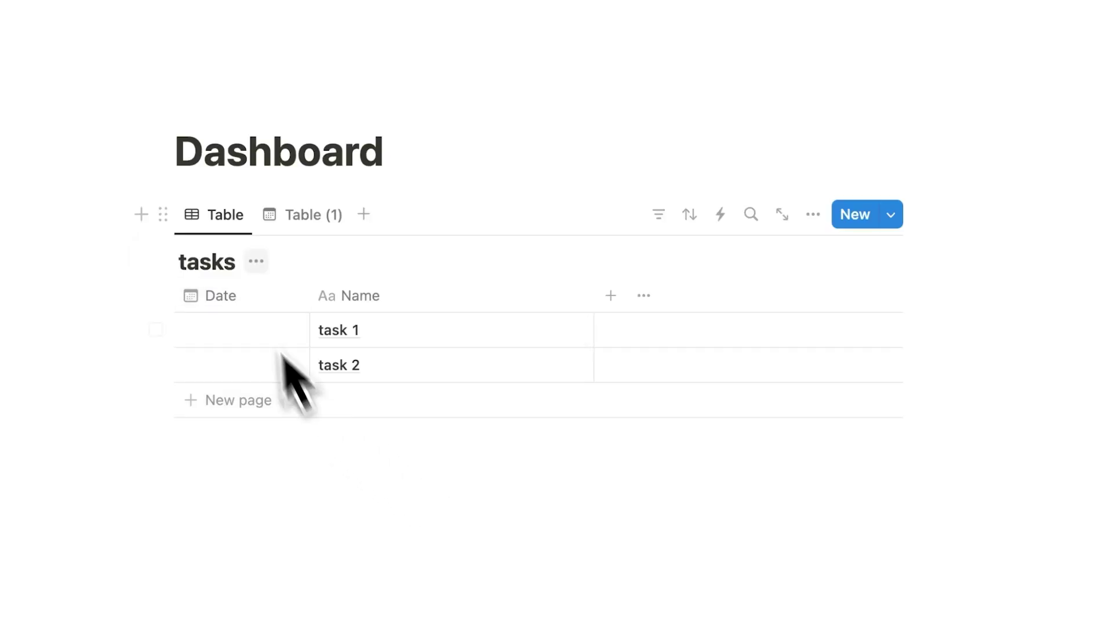
{"action": "left_click", "coordinate": [307, 215]}
{"action": "left_click", "coordinate": [210, 225]}
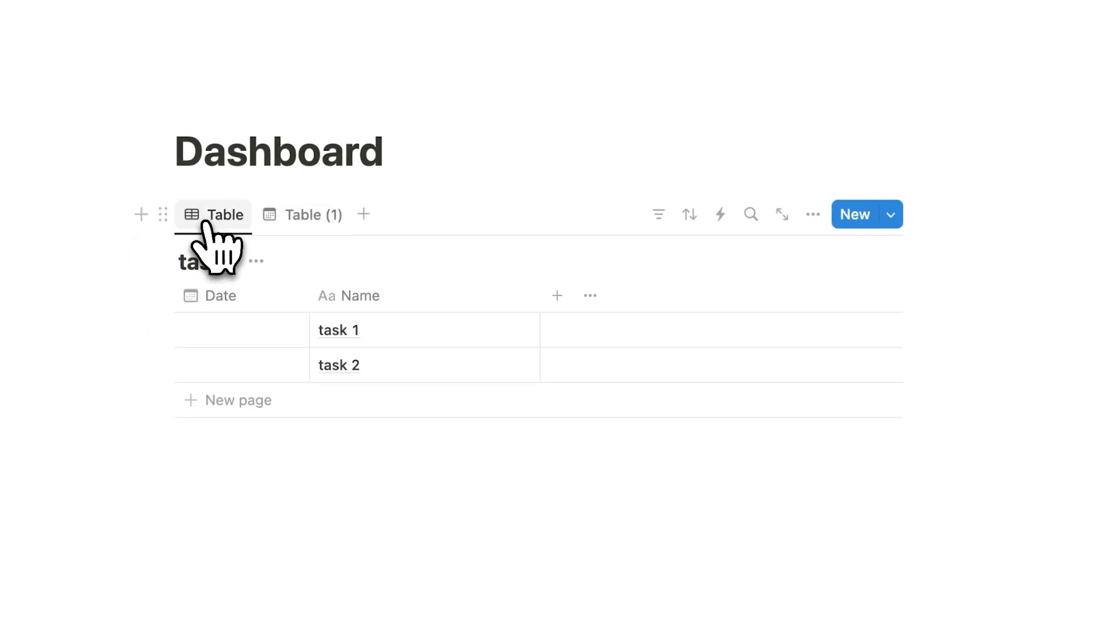
Set task 1's Date to March 3, 2025.
{"action": "left_click", "coordinate": [220, 331]}
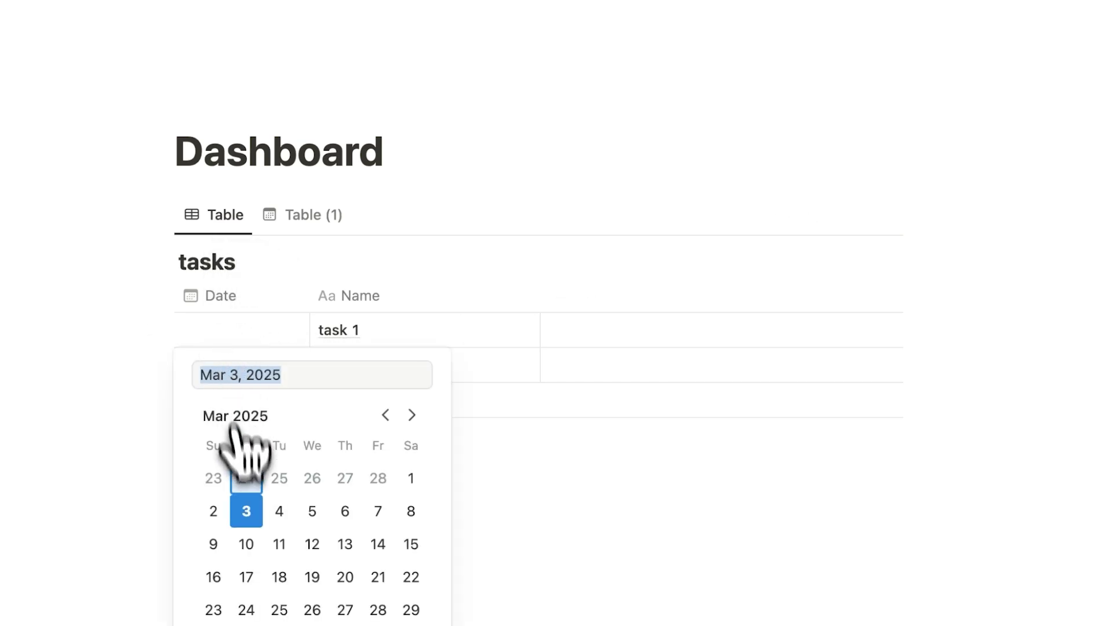
{"action": "left_click", "coordinate": [244, 503]}
{"action": "left_click", "coordinate": [455, 502]}
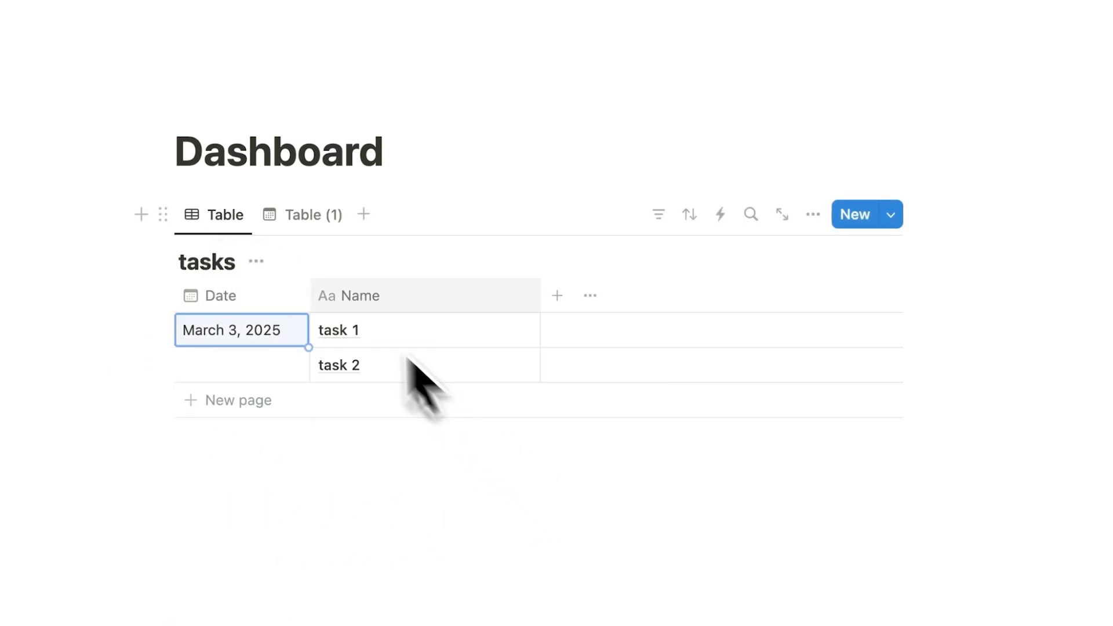
Rename the Table (1) calendar view to 'calendar'.
{"action": "left_click", "coordinate": [311, 220]}
{"action": "left_click", "coordinate": [312, 224]}
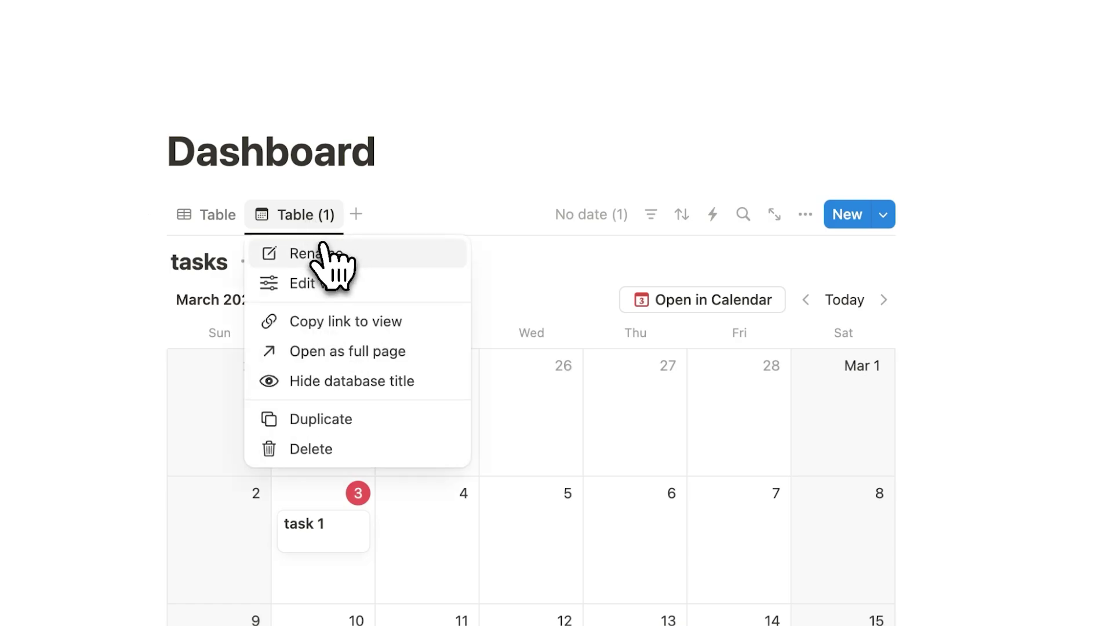
{"action": "left_click", "coordinate": [314, 248]}
{"action": "left_click", "coordinate": [313, 255]}
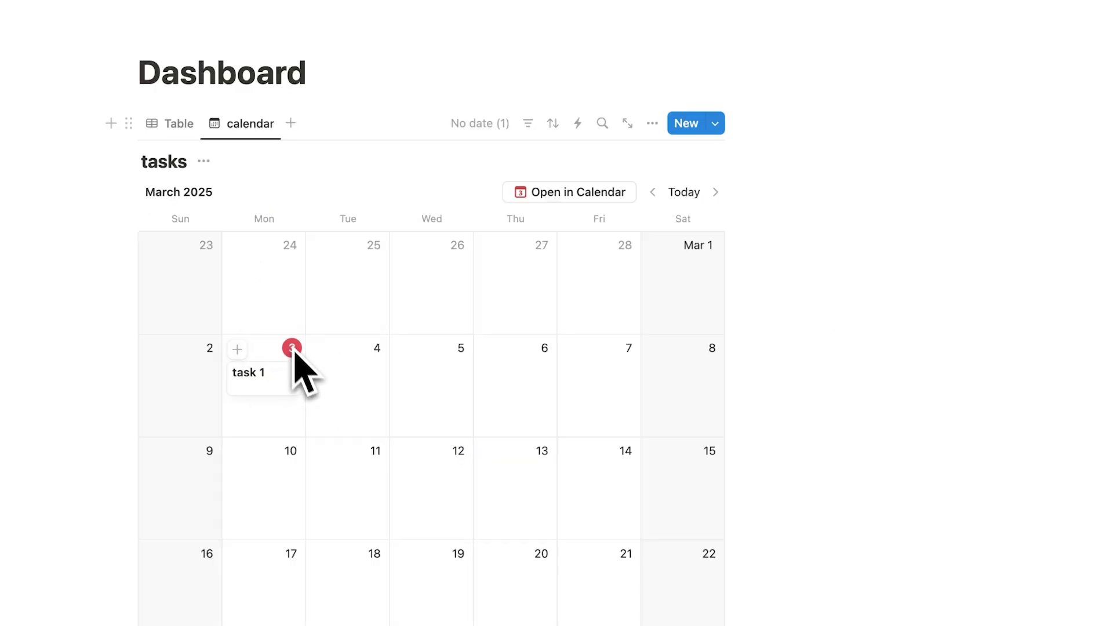
Back in the table view, add a Checkbox property column.
{"action": "left_click", "coordinate": [172, 126]}
{"action": "left_click", "coordinate": [236, 129]}
{"action": "left_click", "coordinate": [184, 127]}
{"action": "left_click", "coordinate": [237, 127]}
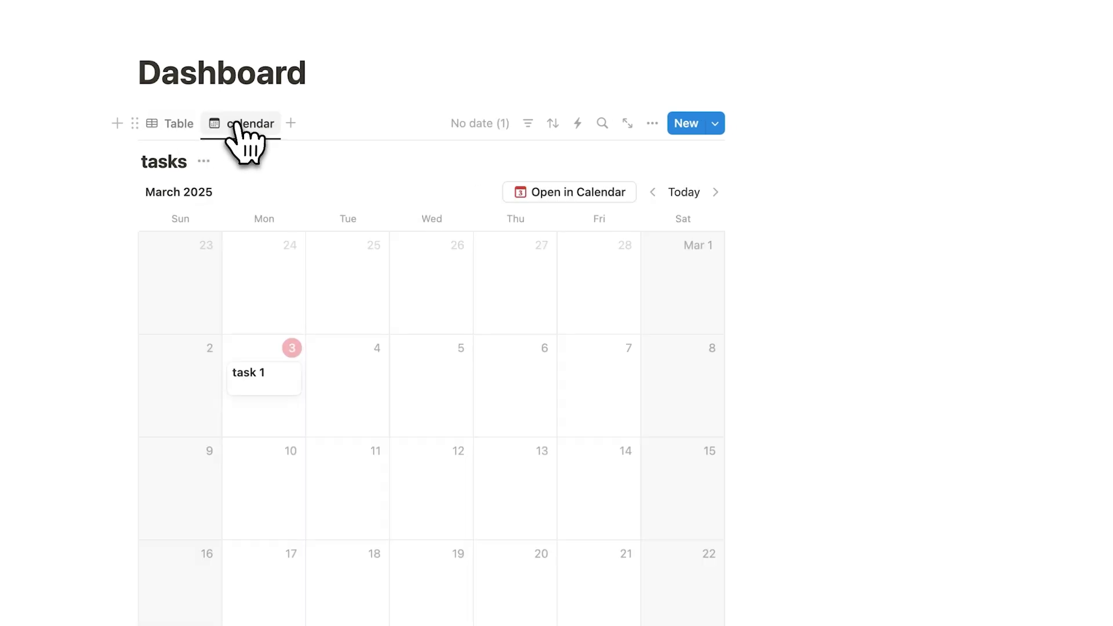
{"action": "left_click", "coordinate": [193, 124]}
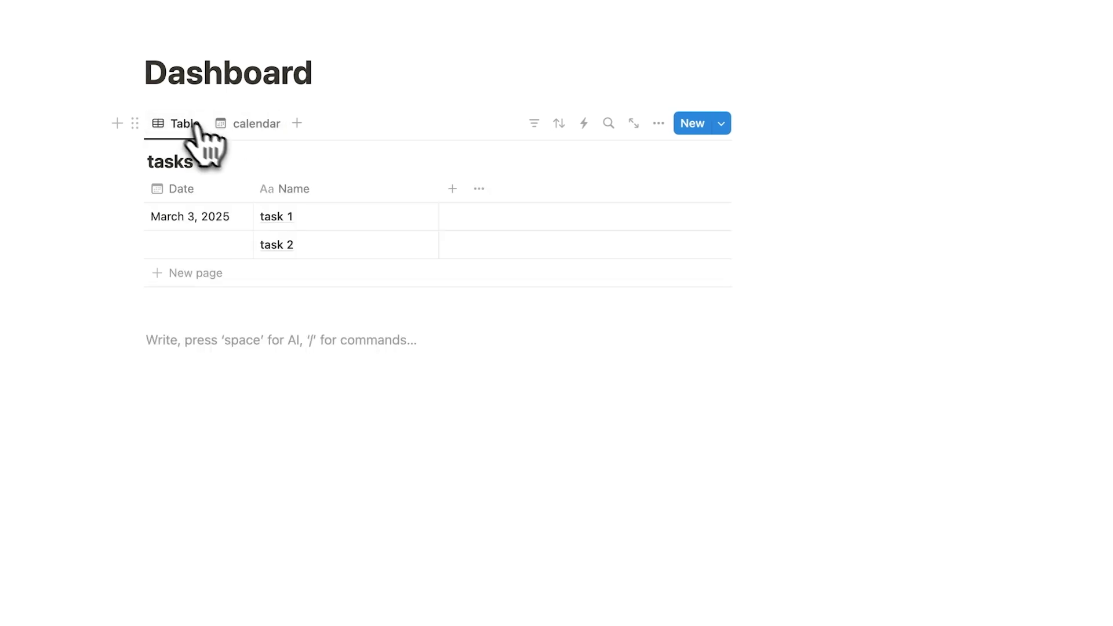
{"action": "left_click", "coordinate": [453, 189]}
{"action": "scroll", "coordinate": [748, 287], "scroll_direction": "down", "scroll_amount": 1}
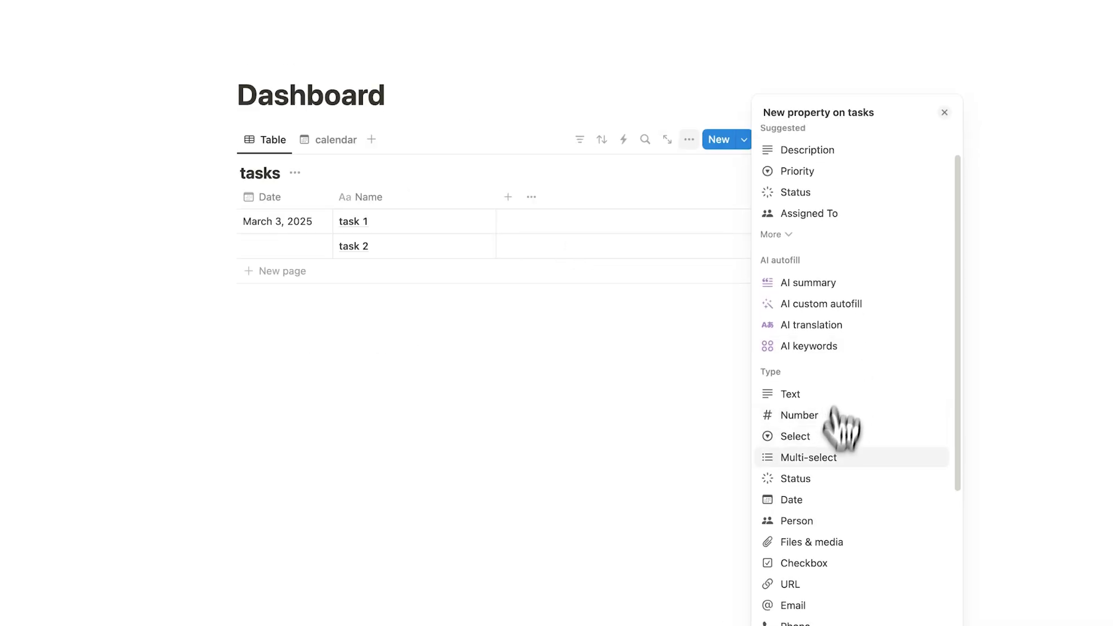
{"action": "left_click", "coordinate": [831, 563]}
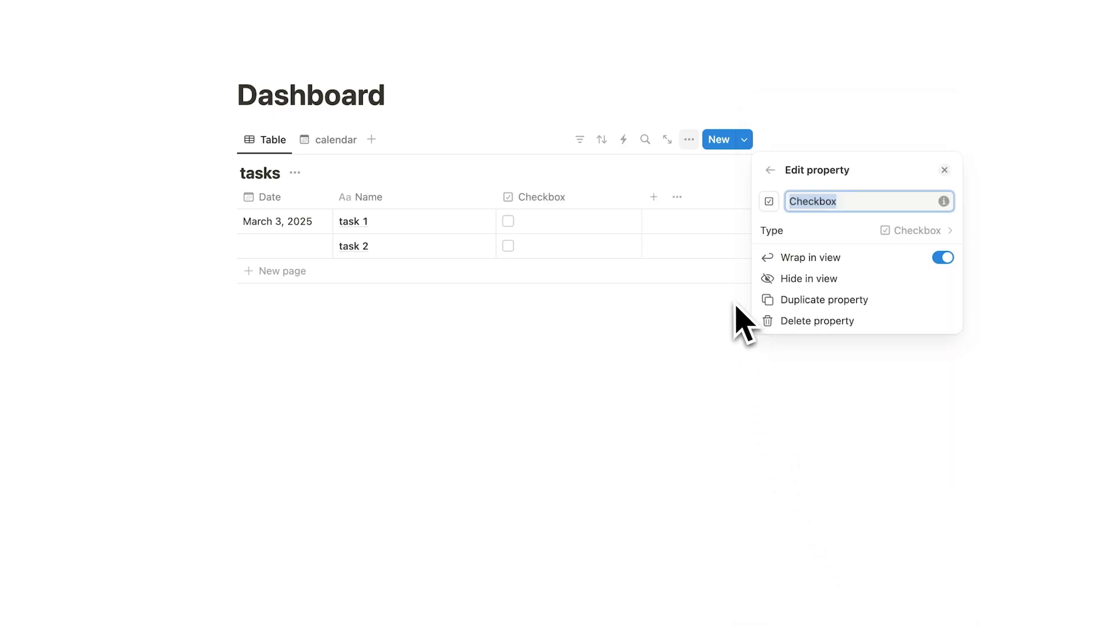
{"action": "left_click", "coordinate": [549, 383]}
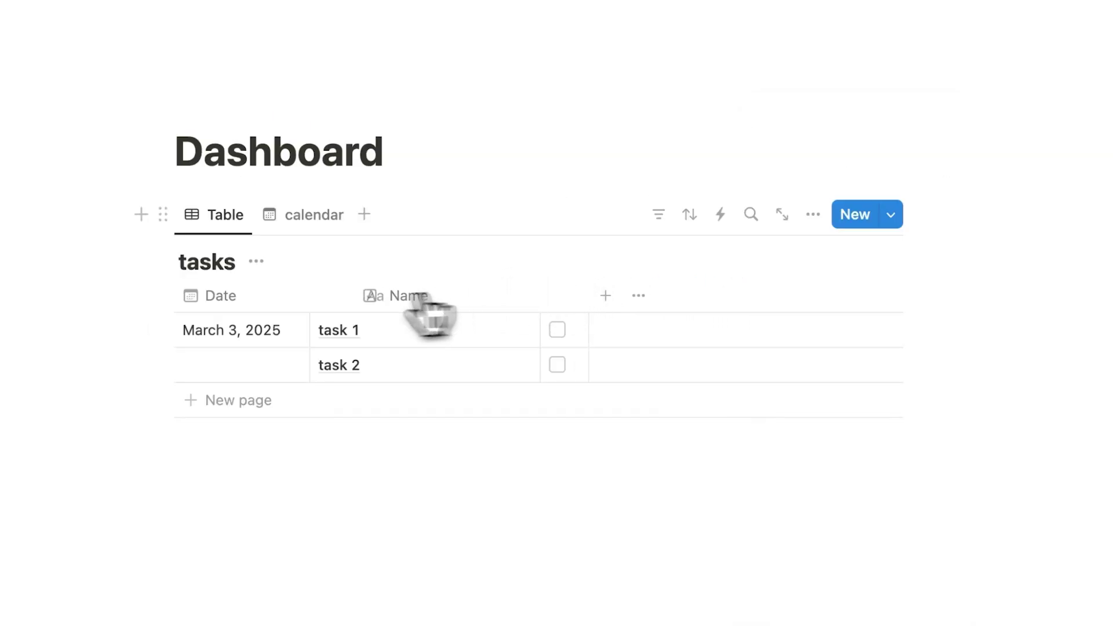
Move the Name column after the Checkbox column and open the tasks calendar in Notion Calendar.
{"action": "left_click_drag", "start_coordinate": [429, 313], "coordinate": [340, 293]}
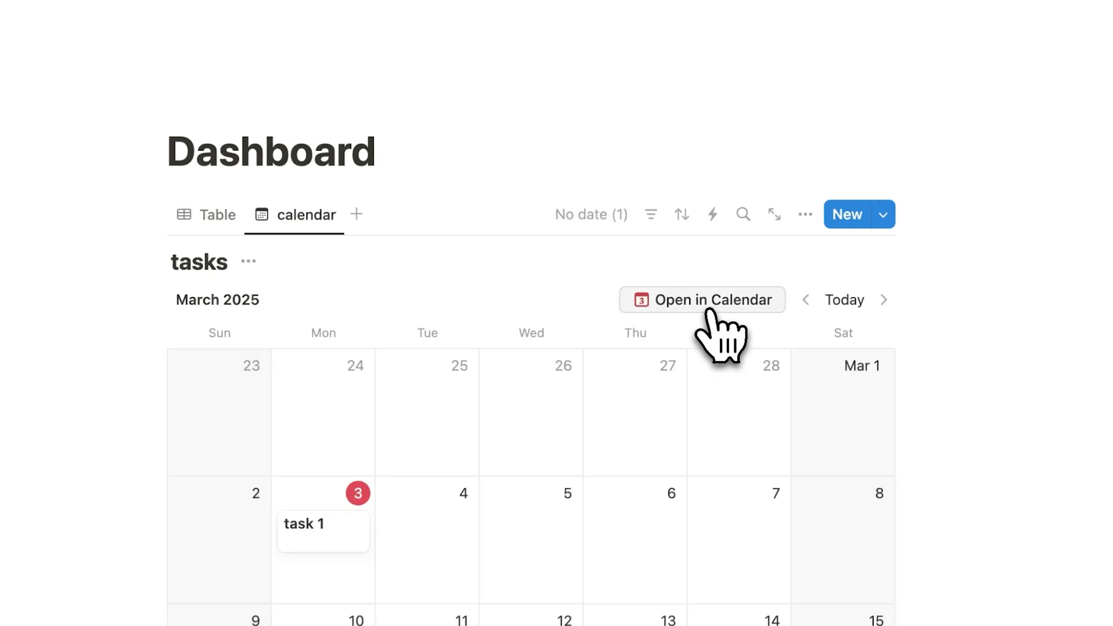
{"action": "left_click", "coordinate": [708, 311]}
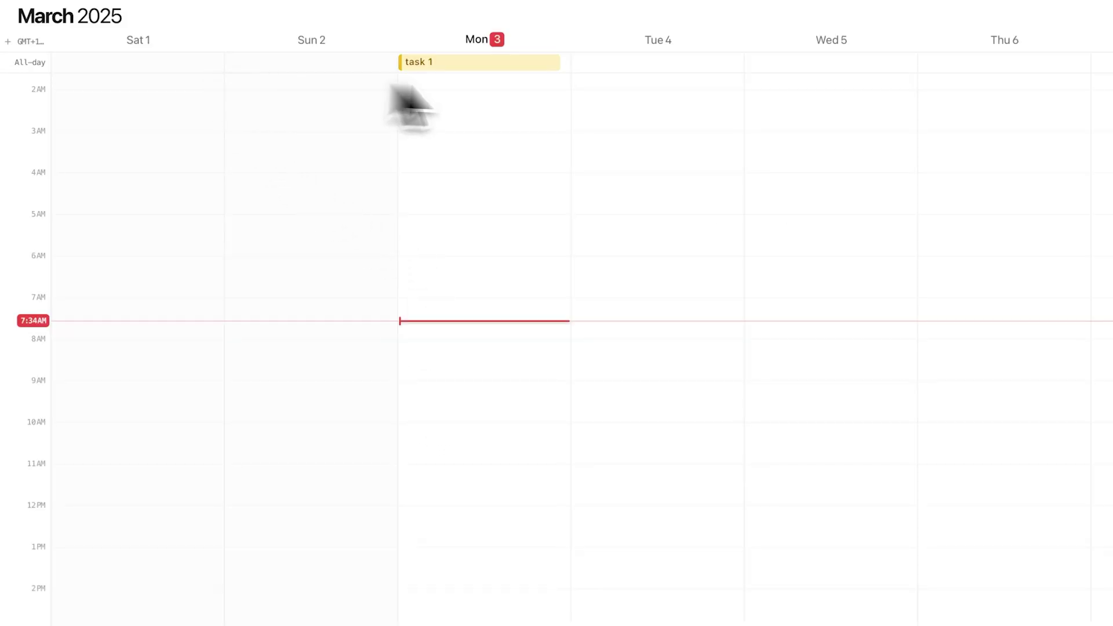
{"action": "scroll", "coordinate": [480, 101], "scroll_direction": "left", "scroll_amount": 3}
{"action": "scroll", "coordinate": [510, 104], "scroll_direction": "right", "scroll_amount": 3}
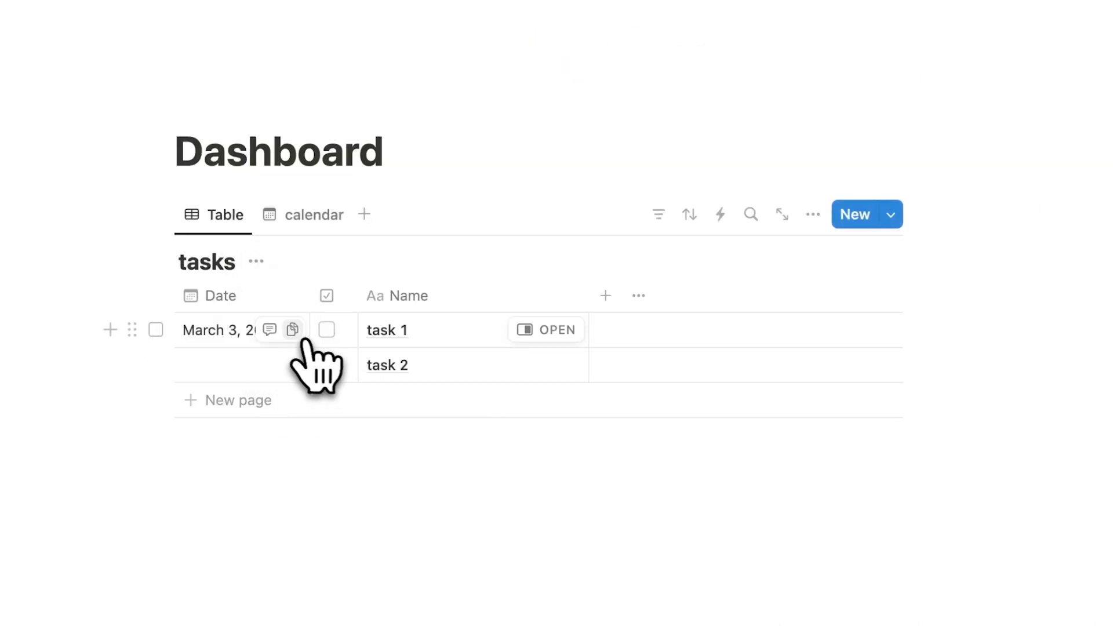
Set task 2's Date to March 4, 2025.
{"action": "left_click", "coordinate": [243, 371]}
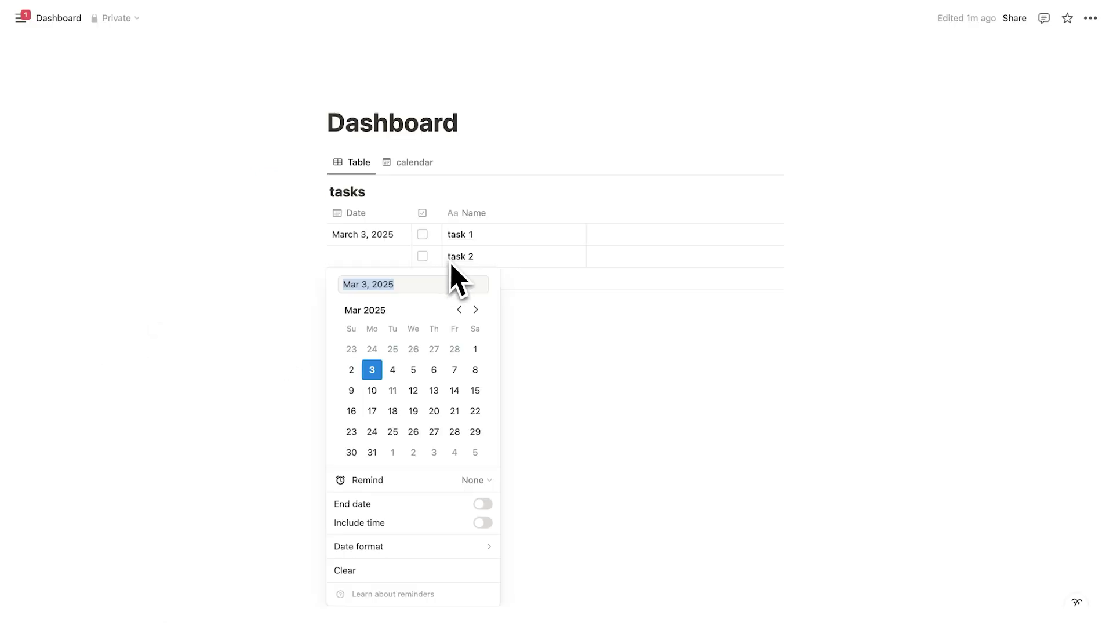
{"action": "left_click", "coordinate": [574, 313]}
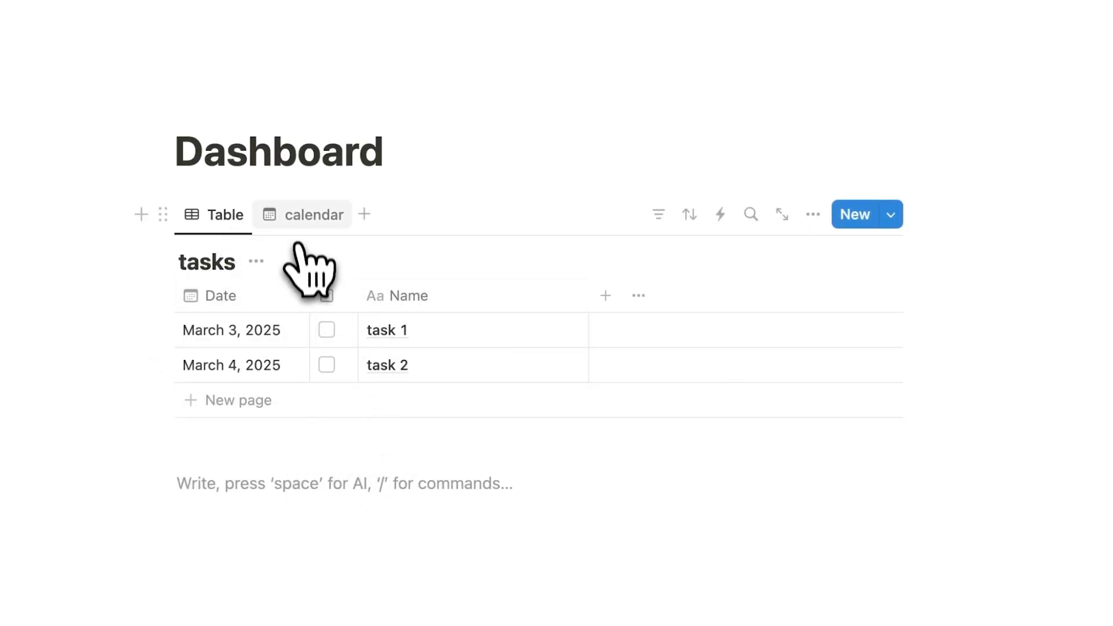
Move task 1 and task 2 from the all-day row to 8 AM on Monday and Tuesday.
{"action": "left_click", "coordinate": [298, 216]}
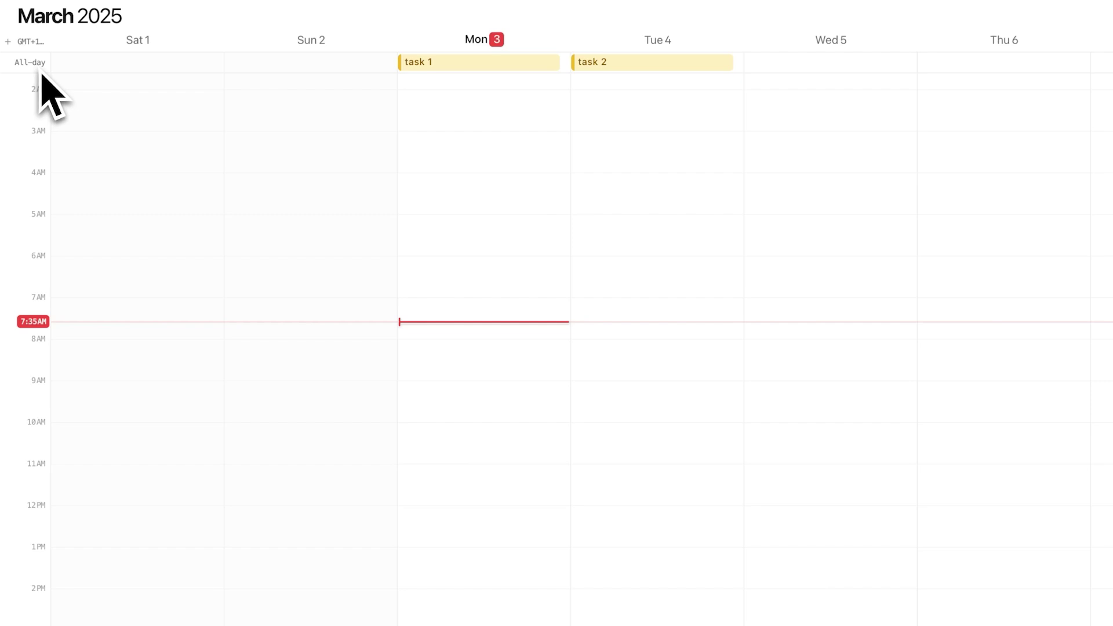
{"action": "left_click_drag", "start_coordinate": [492, 66], "coordinate": [495, 347]}
{"action": "scroll", "coordinate": [494, 346], "scroll_direction": "down", "scroll_amount": 2}
{"action": "left_click_drag", "start_coordinate": [626, 69], "coordinate": [645, 314]}
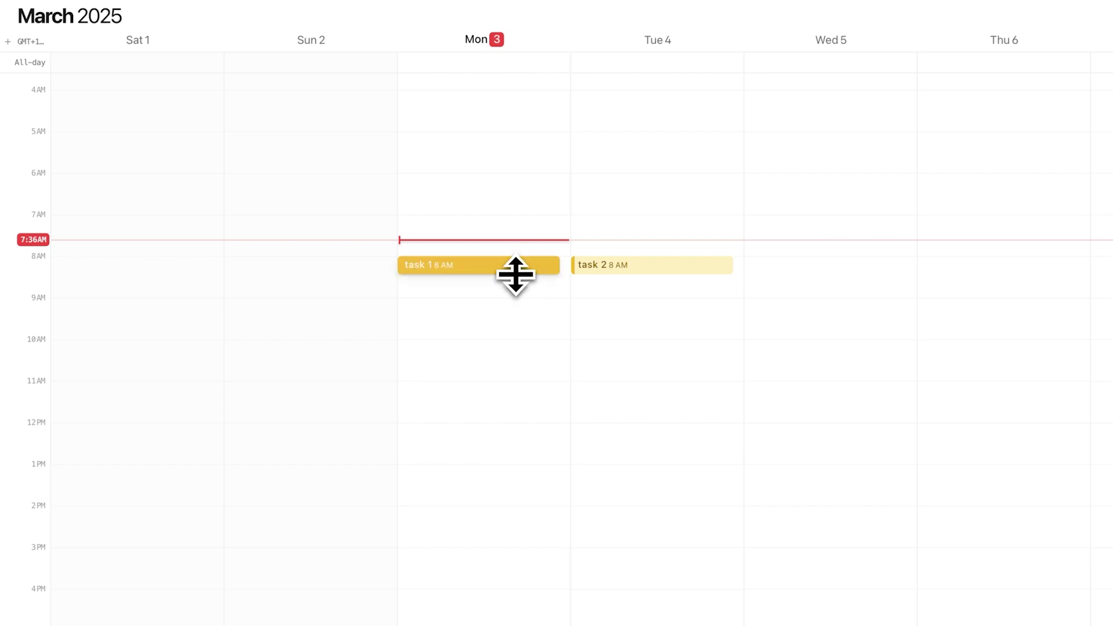
Extend task 1's block to end at 9 AM and task 2's to 11 AM.
{"action": "left_click_drag", "start_coordinate": [517, 282], "coordinate": [511, 304]}
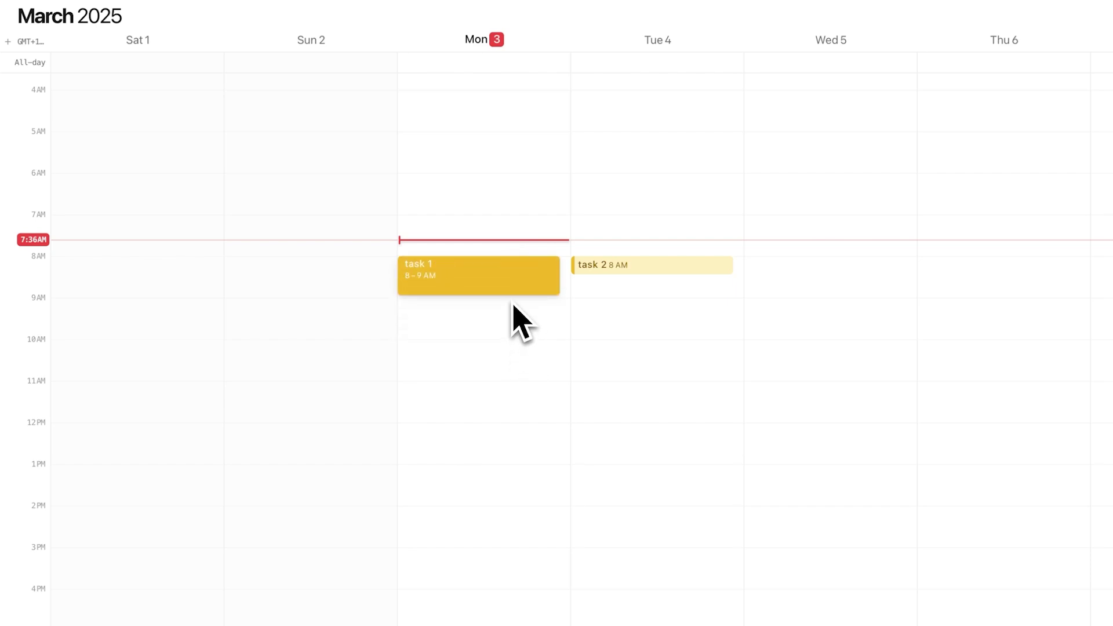
{"action": "left_click", "coordinate": [603, 267]}
{"action": "left_click_drag", "start_coordinate": [602, 267], "coordinate": [625, 381]}
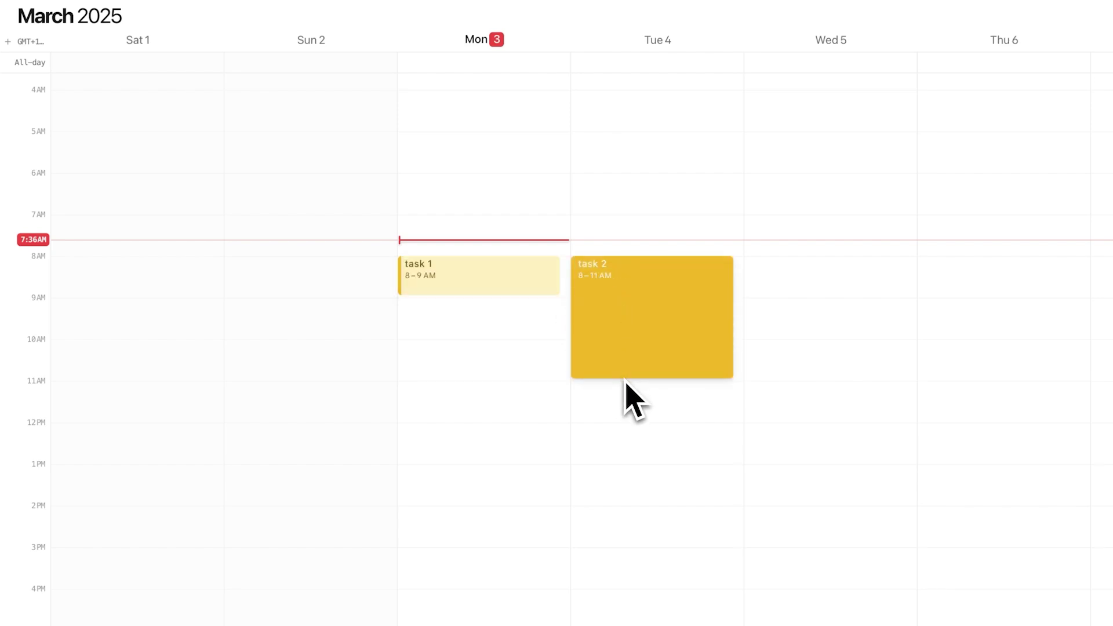
{"action": "left_click", "coordinate": [645, 406]}
{"action": "scroll", "coordinate": [442, 197], "scroll_direction": "down", "scroll_amount": 2}
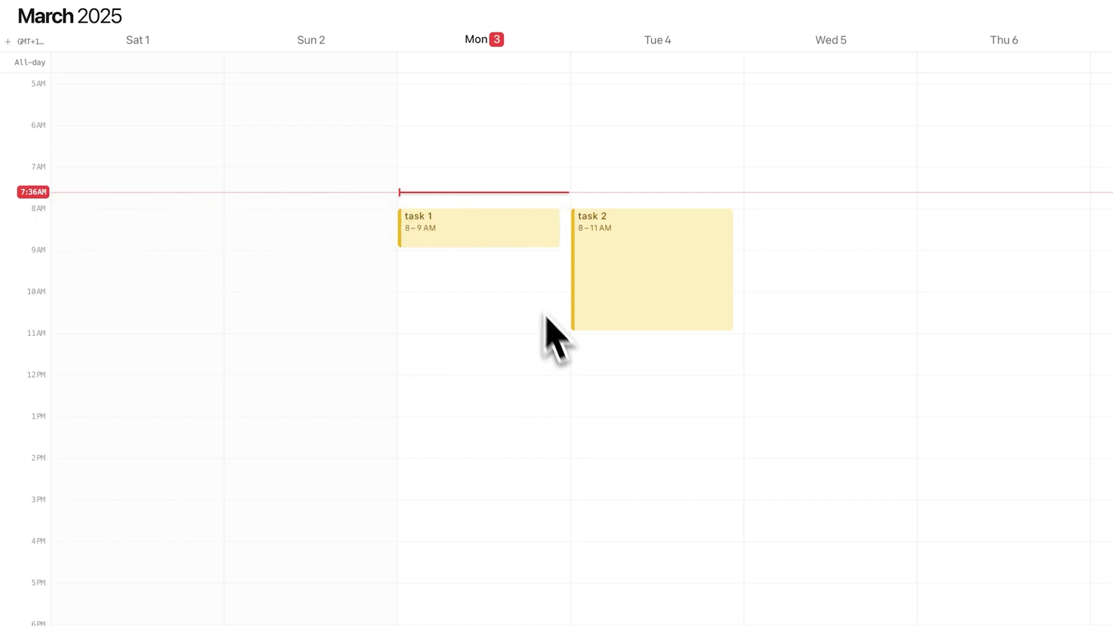
{"action": "left_click", "coordinate": [486, 214]}
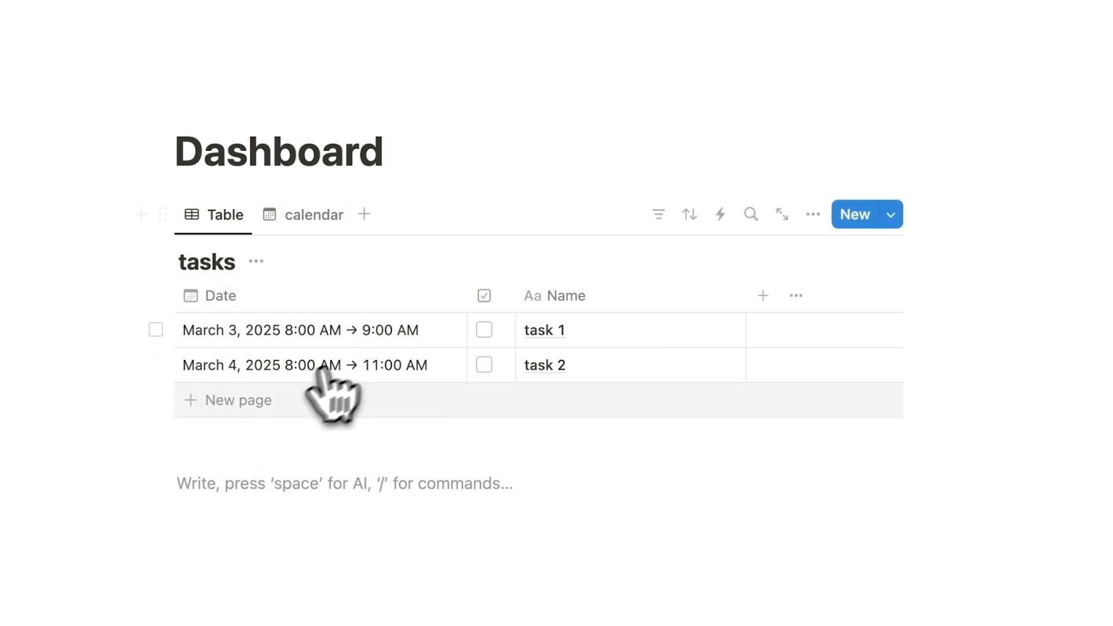
Add a row named 'task 3' and set its Date to March 3, 2025.
{"action": "left_click", "coordinate": [278, 399]}
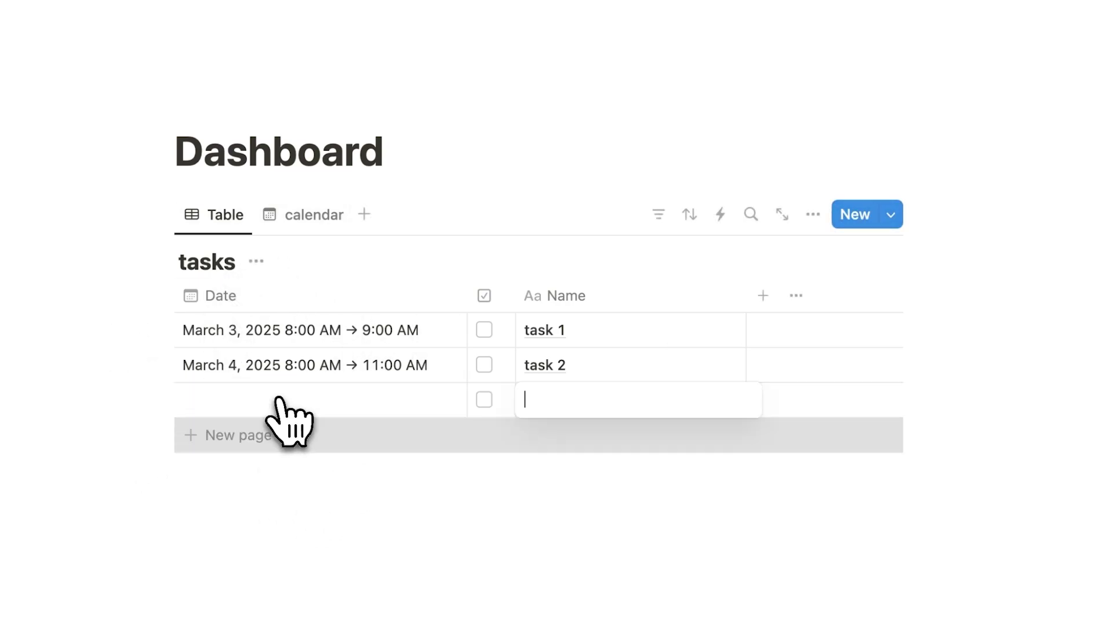
{"action": "type", "text": "task 3"}
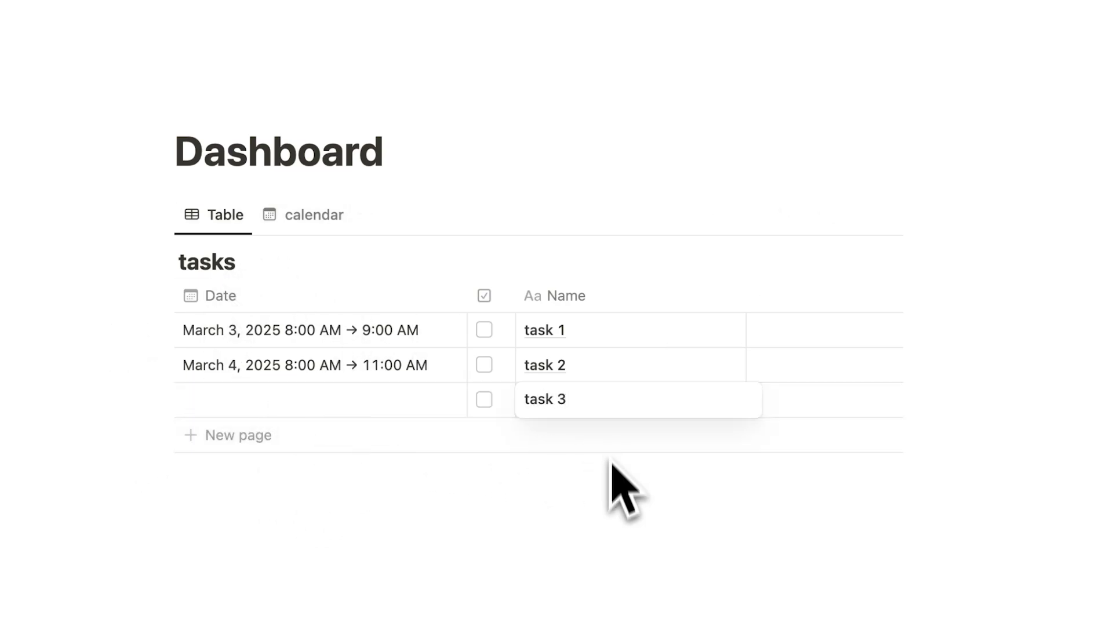
{"action": "key", "text": "Escape"}
{"action": "left_click", "coordinate": [318, 398]}
{"action": "left_click", "coordinate": [251, 517]}
{"action": "key", "text": "Escape"}
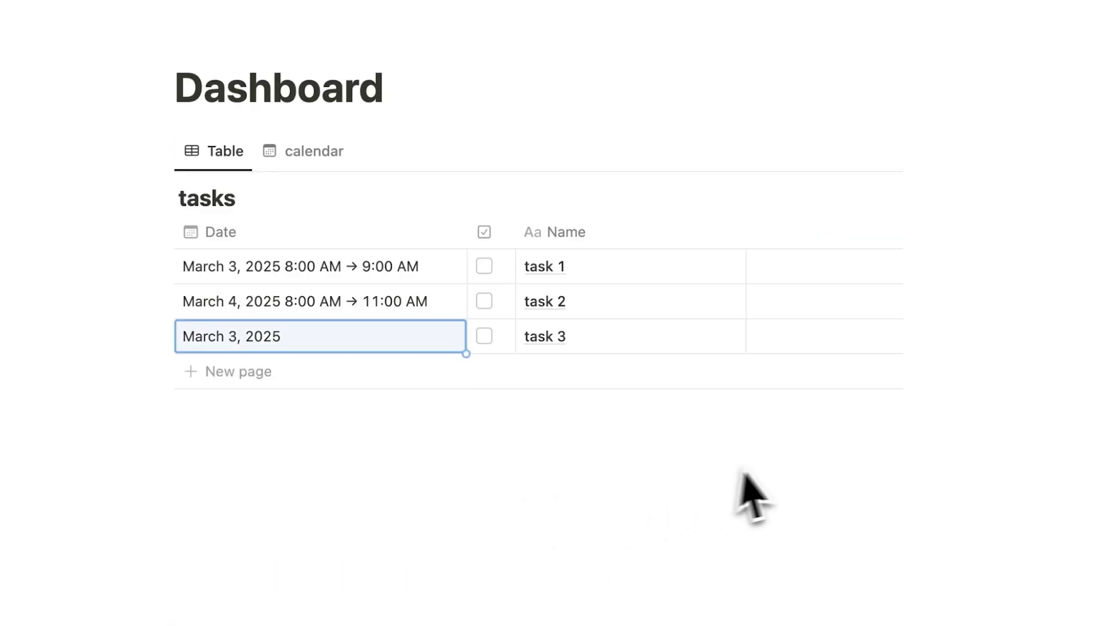
{"action": "key", "text": "Escape"}
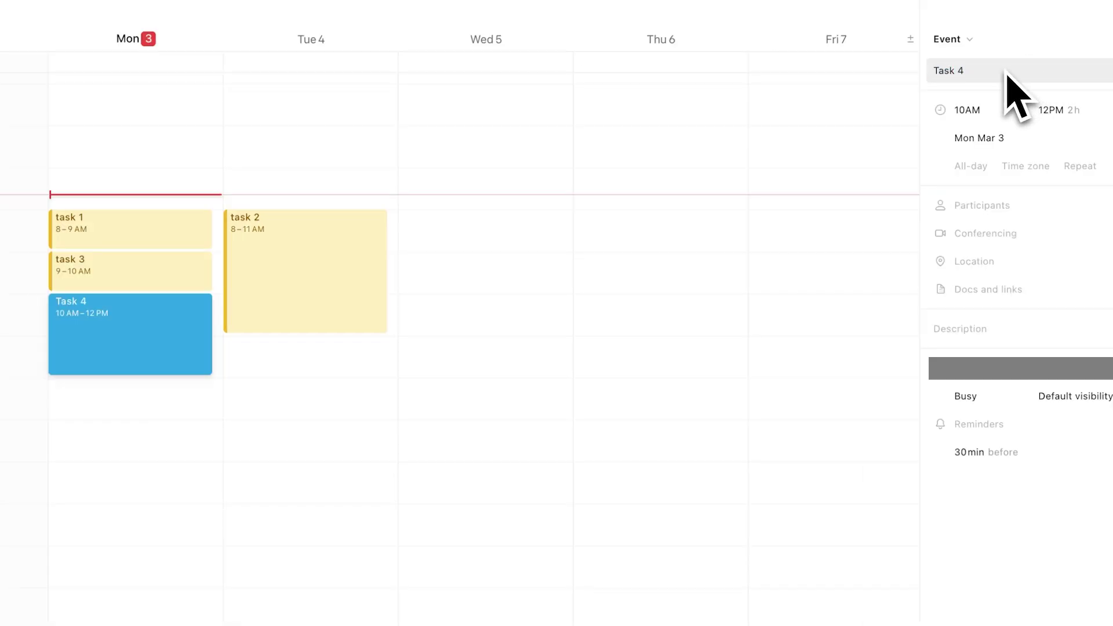
Assign the Monday 10 AM–12 PM Task 4 event to the tasks calendar.
{"action": "left_click", "coordinate": [261, 373]}
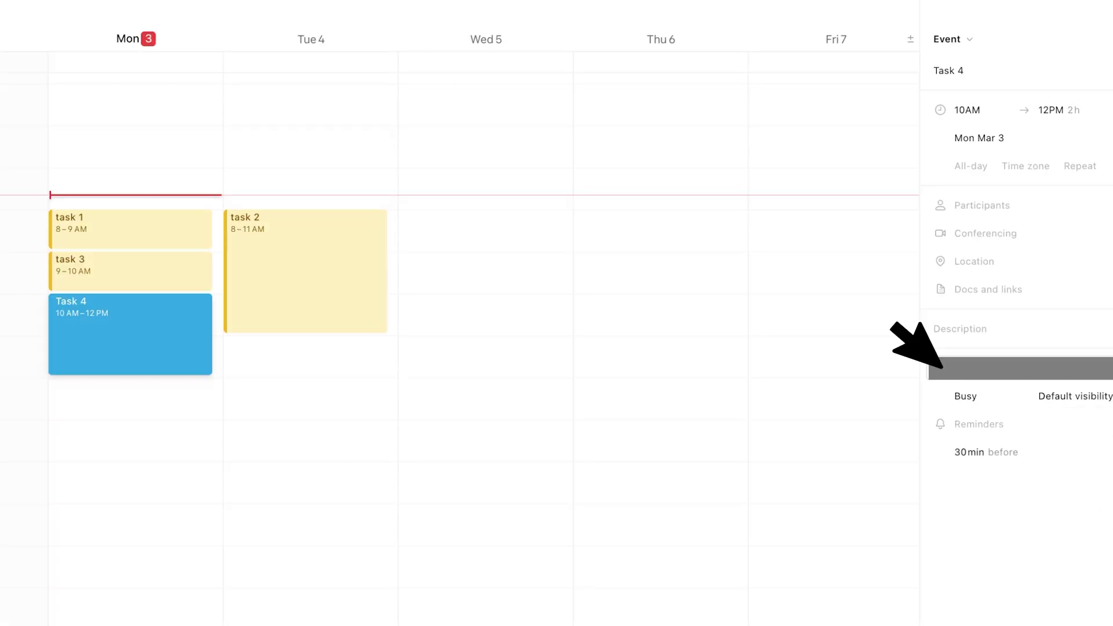
{"action": "left_click", "coordinate": [942, 367]}
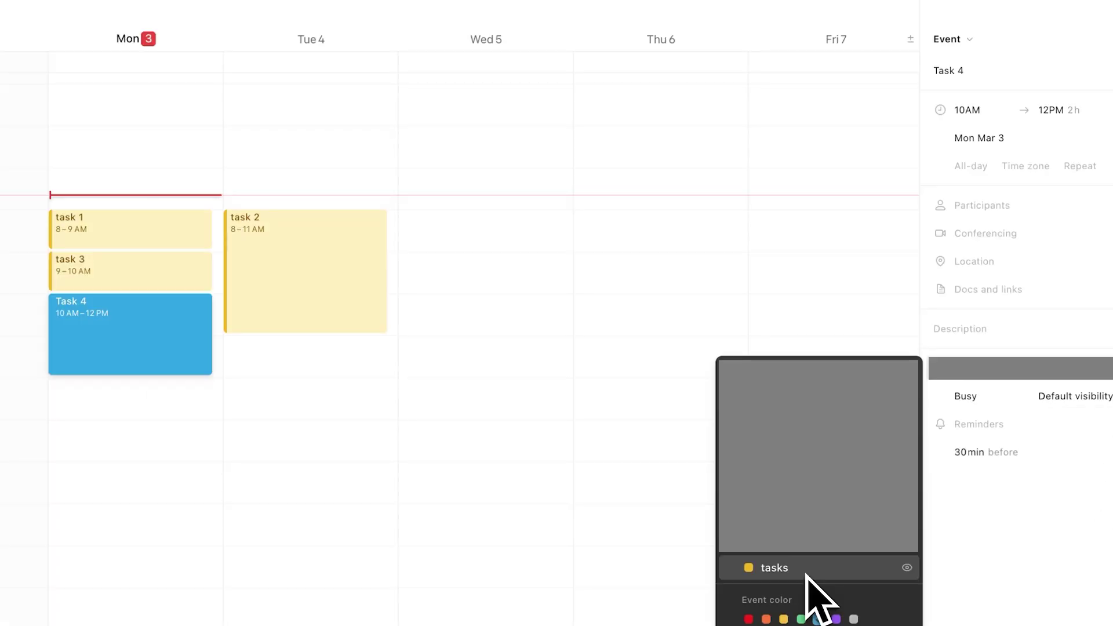
{"action": "key", "text": "Escape"}
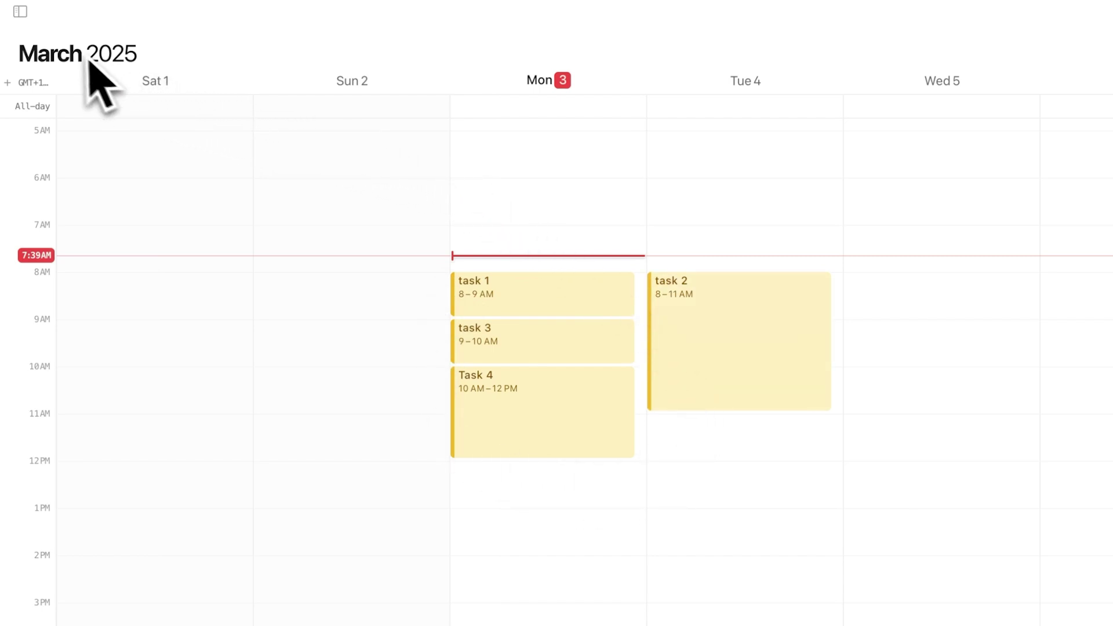
Make tasks the default calendar and create Task 6 on Tuesday from 11 AM to 1 PM.
{"action": "left_click", "coordinate": [21, 11]}
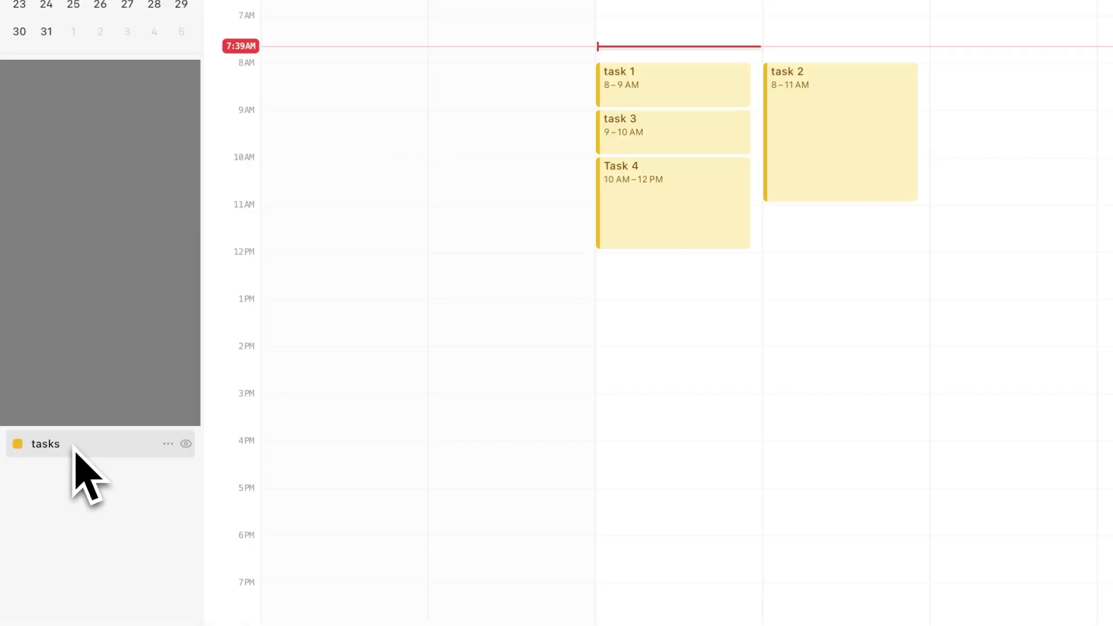
{"action": "right_click", "coordinate": [72, 447]}
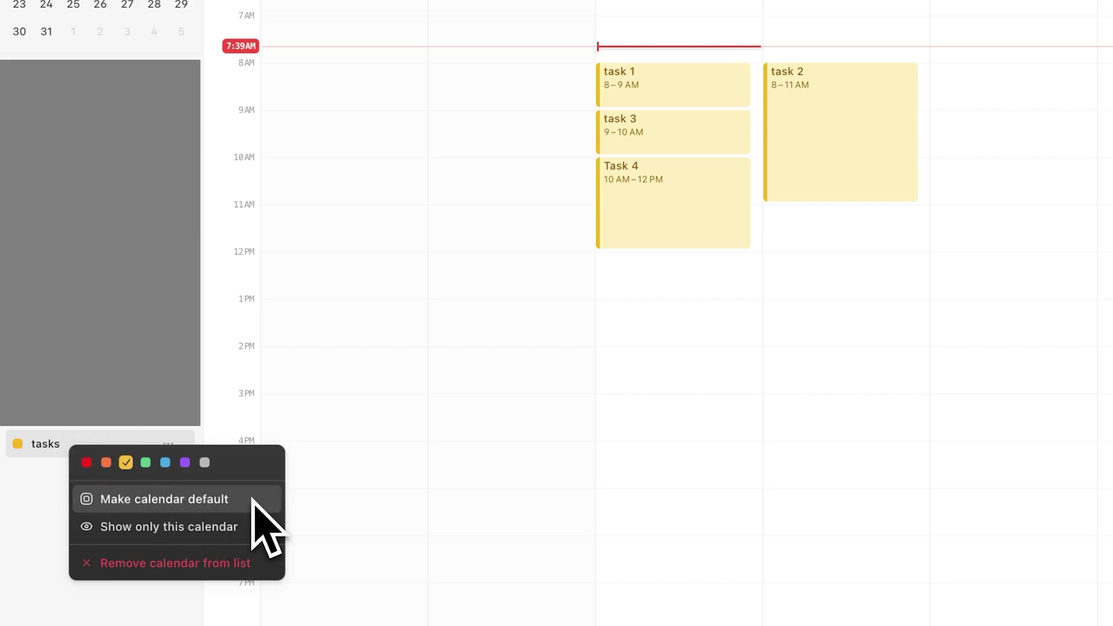
{"action": "key", "text": "Escape"}
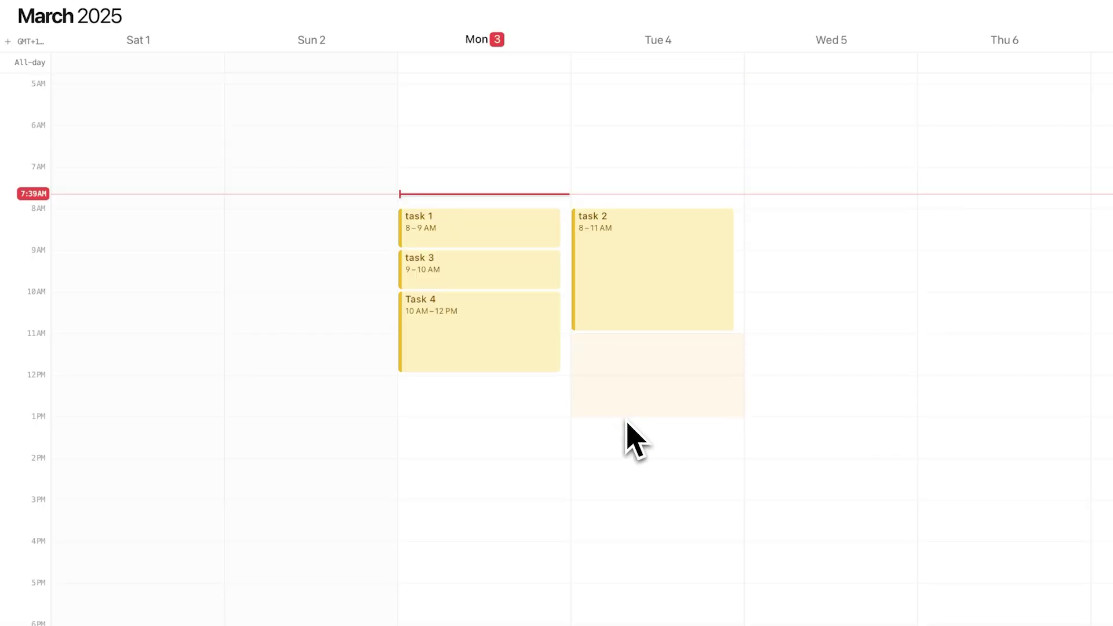
{"action": "type", "text": "Task 6"}
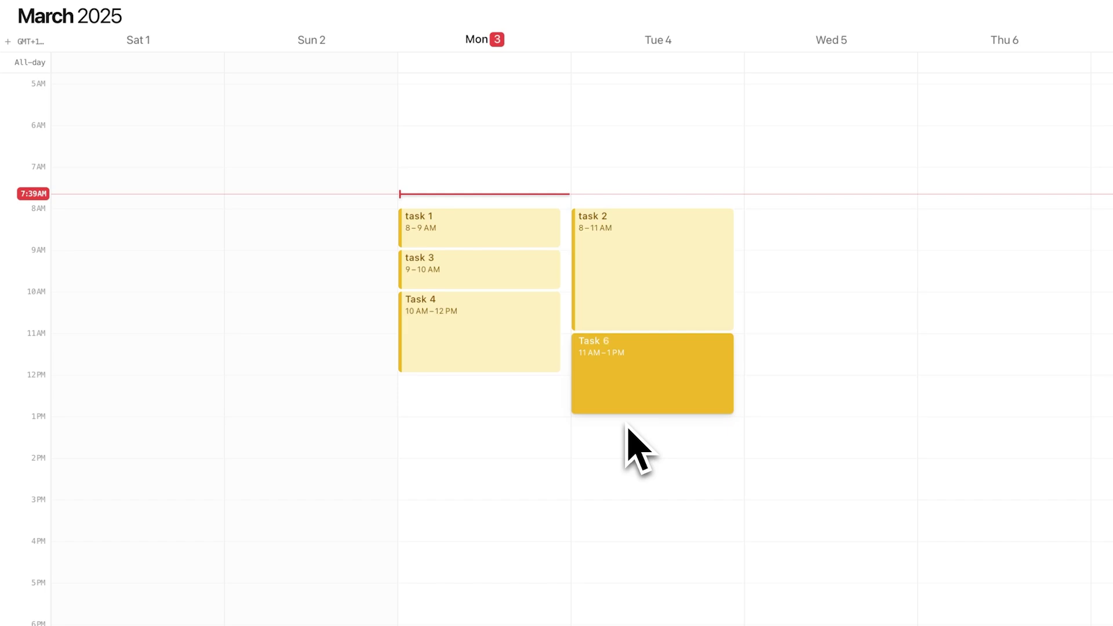
{"action": "left_click", "coordinate": [738, 436]}
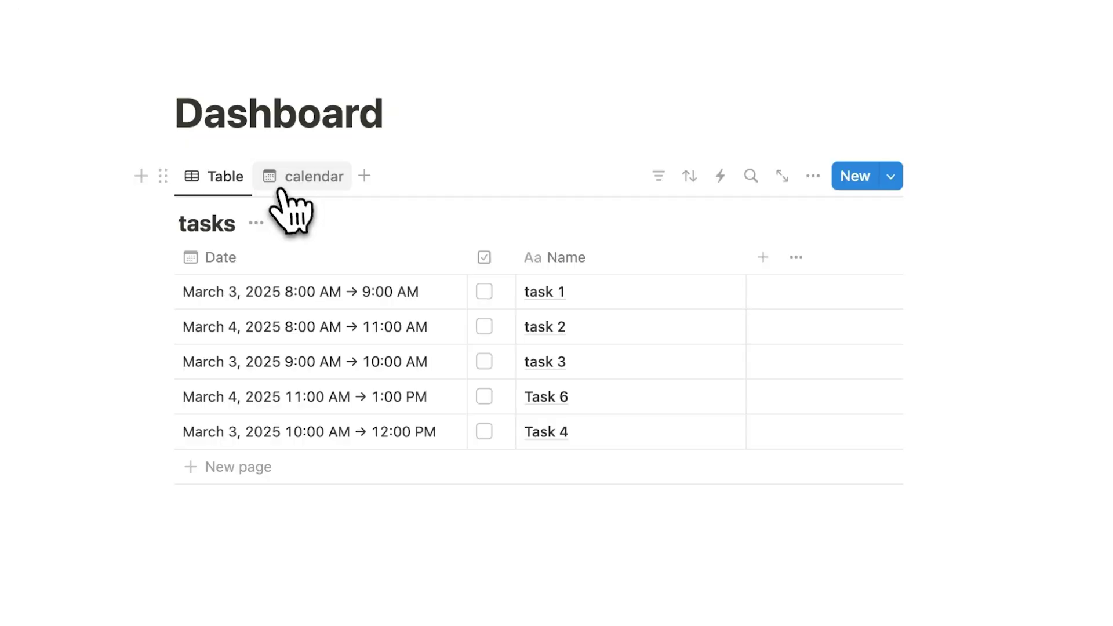
Check the tasks table's date and time ranges for task 2 and Task 4.
{"action": "left_click", "coordinate": [288, 190]}
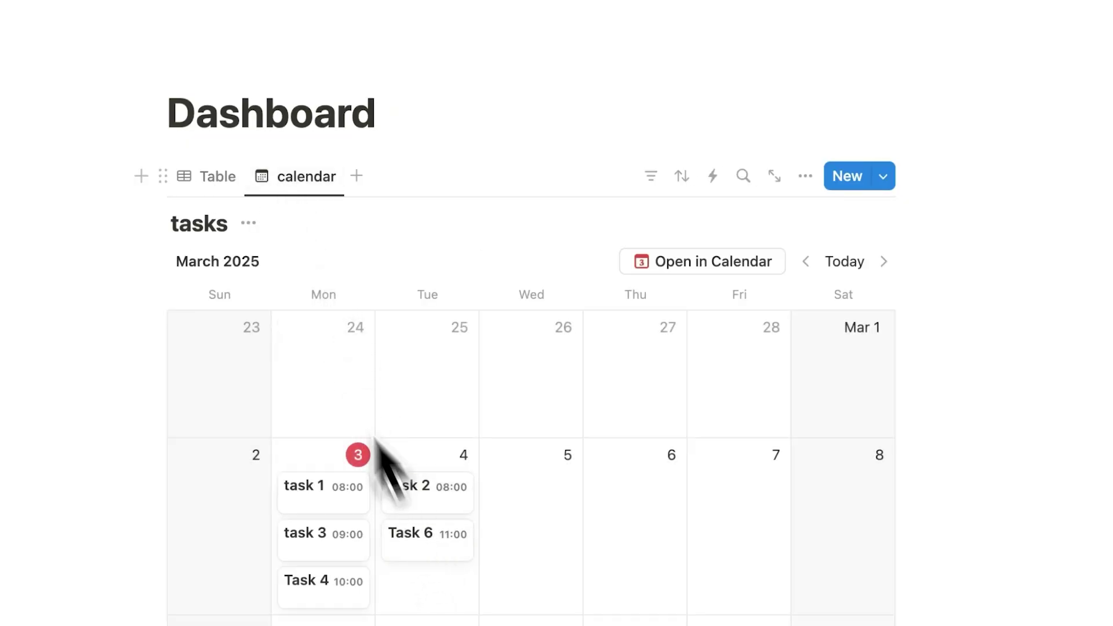
{"action": "left_click", "coordinate": [203, 181]}
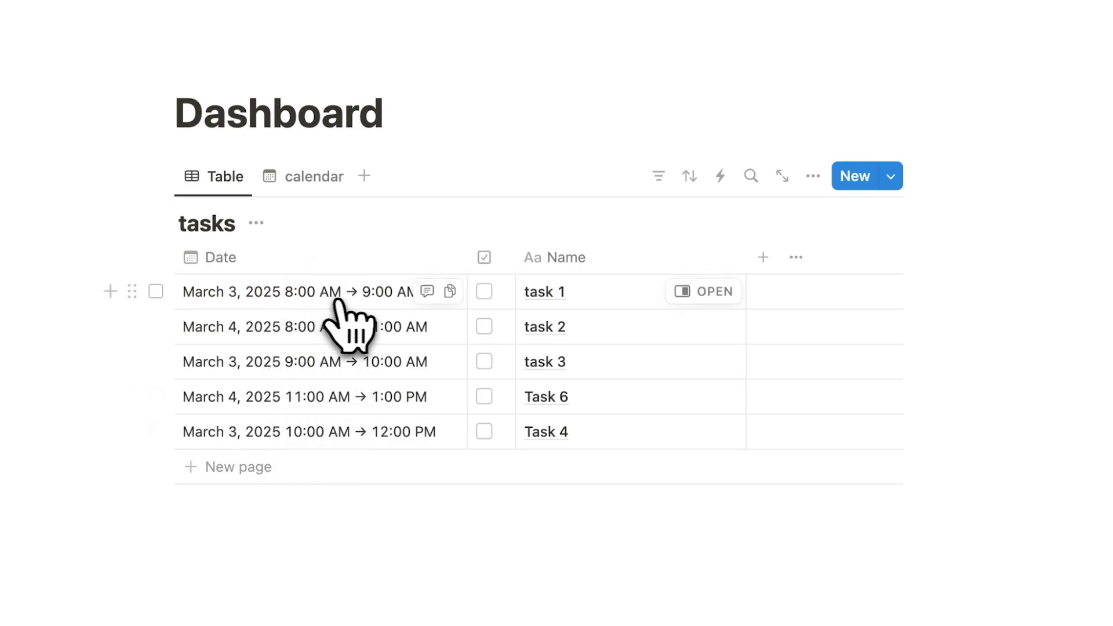
{"action": "left_click", "coordinate": [359, 328]}
{"action": "left_click", "coordinate": [301, 338]}
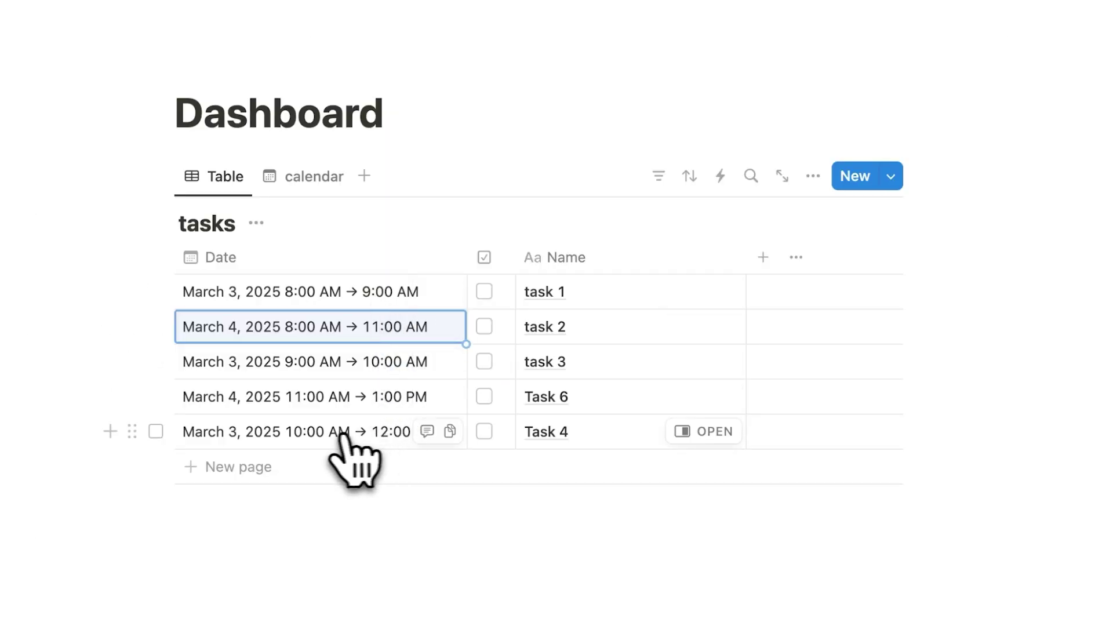
{"action": "left_click", "coordinate": [362, 434]}
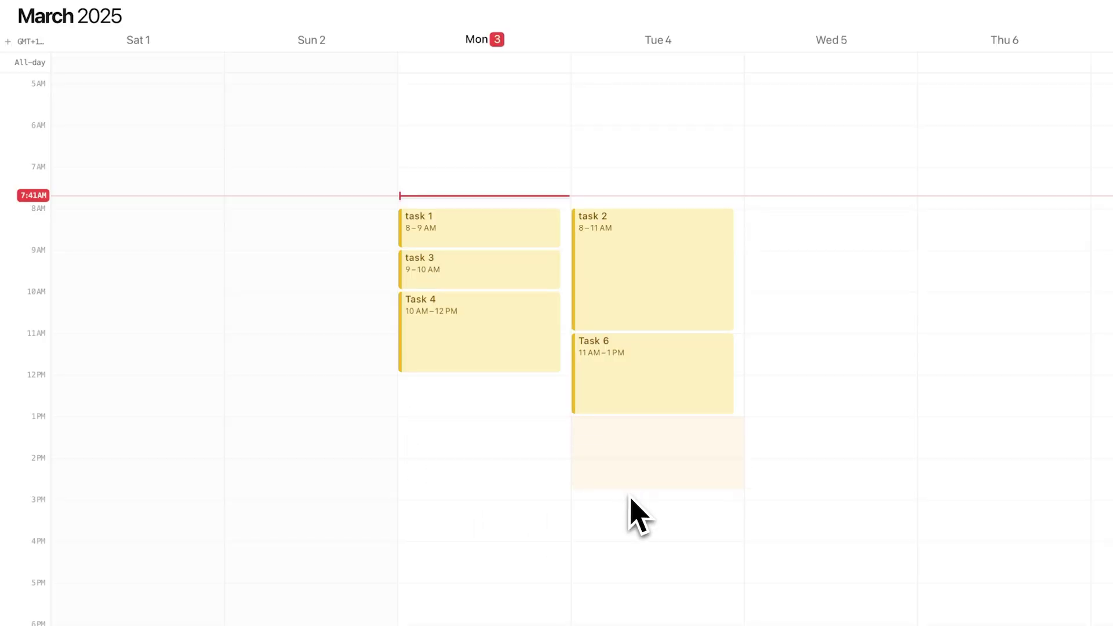
Block out 1–3 PM on Tuesday 4 and title the new event Task 7.
{"action": "left_click_drag", "start_coordinate": [630, 504], "coordinate": [631, 507]}
{"action": "type", "text": "Task 7"}
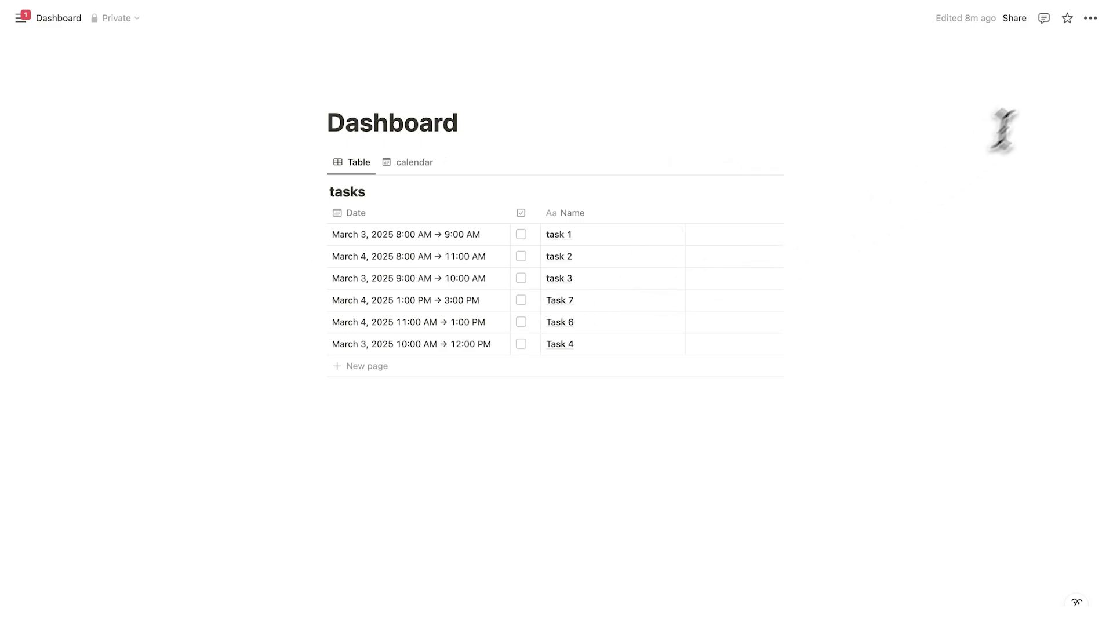
Turn on Full width for the Dashboard page.
{"action": "left_click", "coordinate": [1090, 19]}
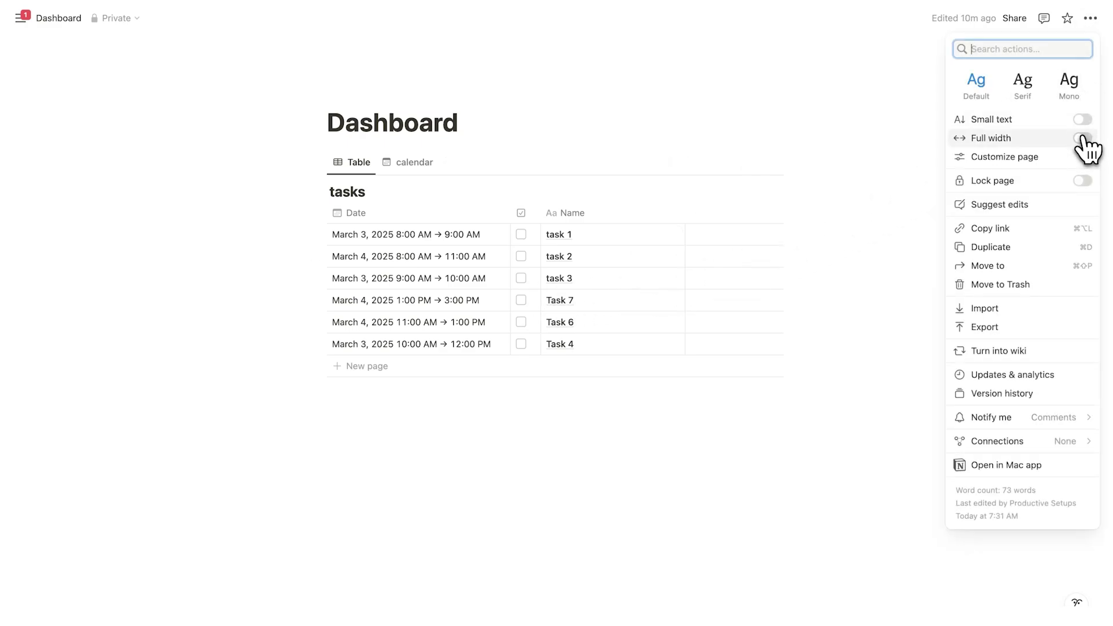
{"action": "left_click", "coordinate": [1072, 138]}
{"action": "left_click", "coordinate": [820, 308]}
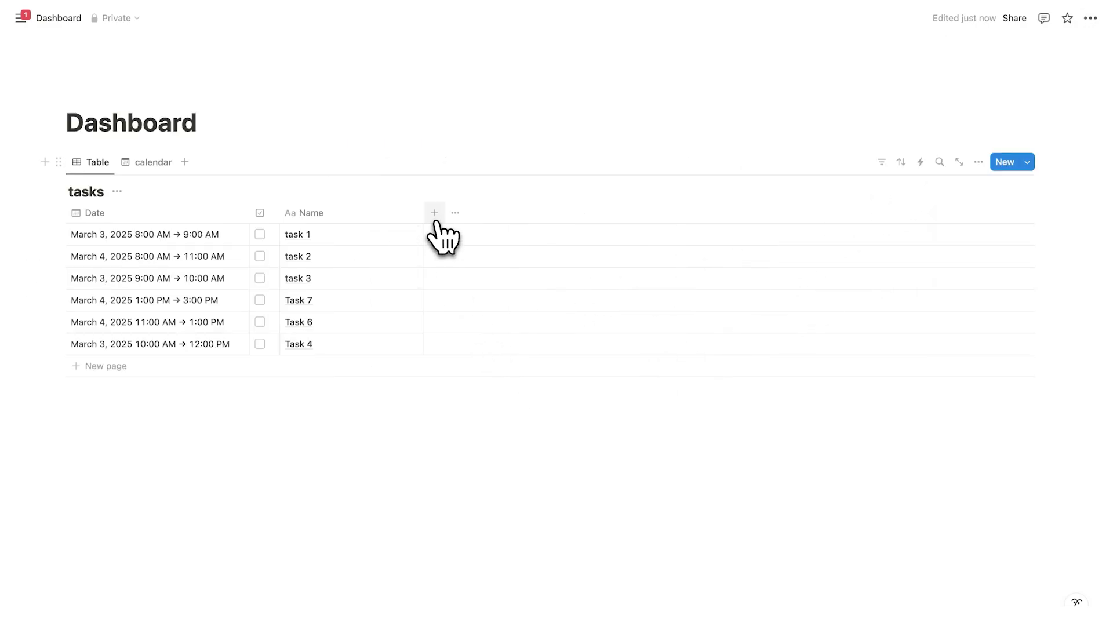
Add a Formula property named Time Tracker to the tasks table.
{"action": "left_click", "coordinate": [434, 213]}
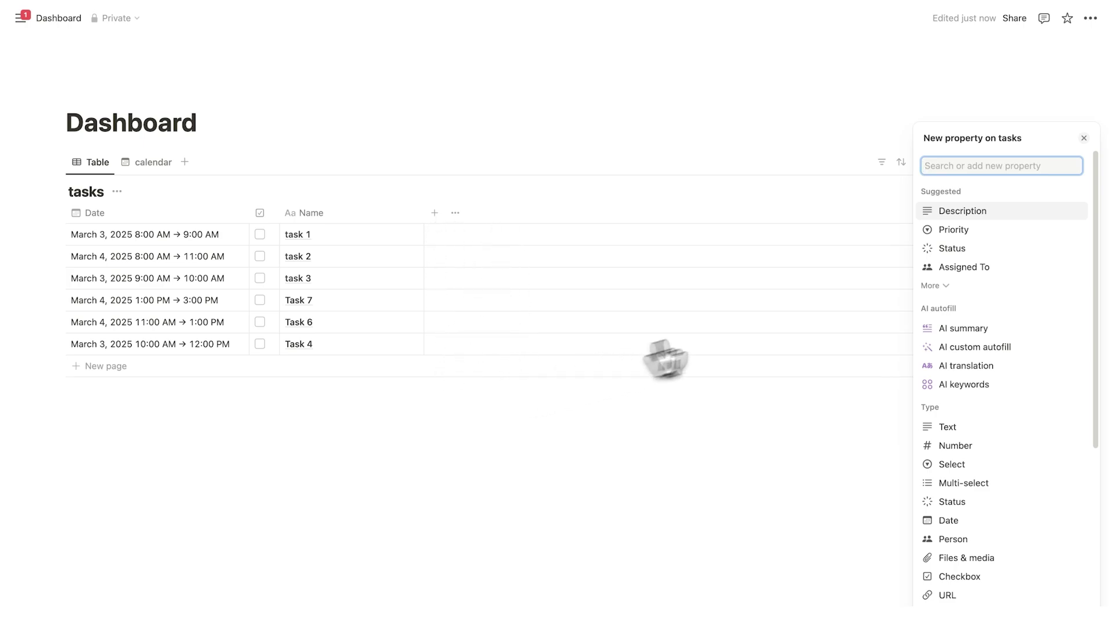
{"action": "scroll", "coordinate": [1006, 290], "scroll_direction": "down", "scroll_amount": 4}
{"action": "scroll", "coordinate": [1006, 290], "scroll_direction": "down", "scroll_amount": 2}
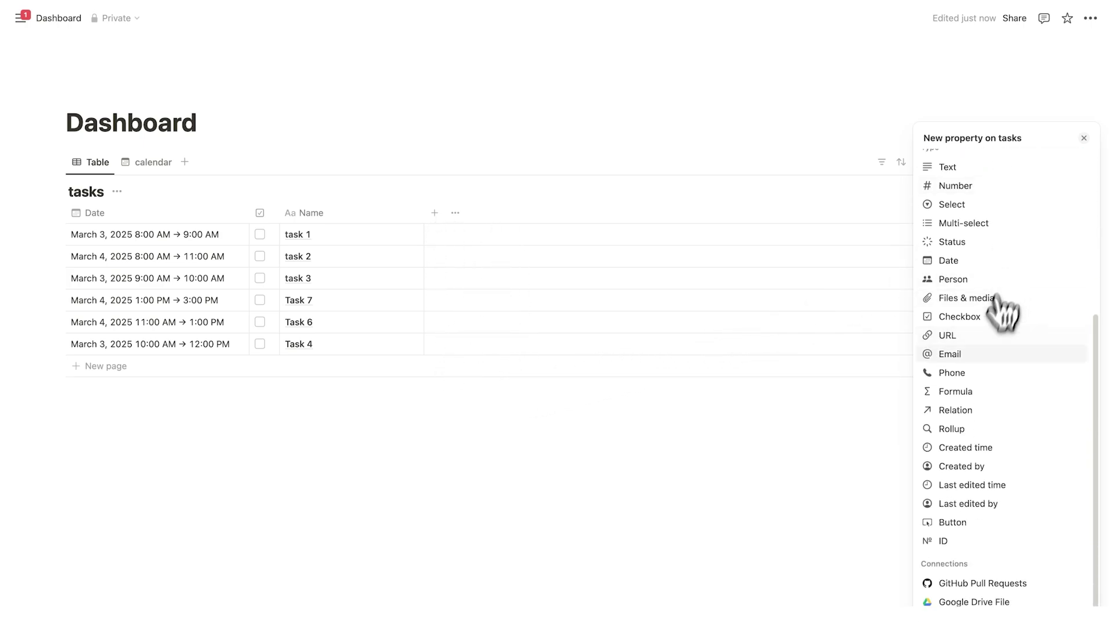
{"action": "left_click", "coordinate": [985, 395]}
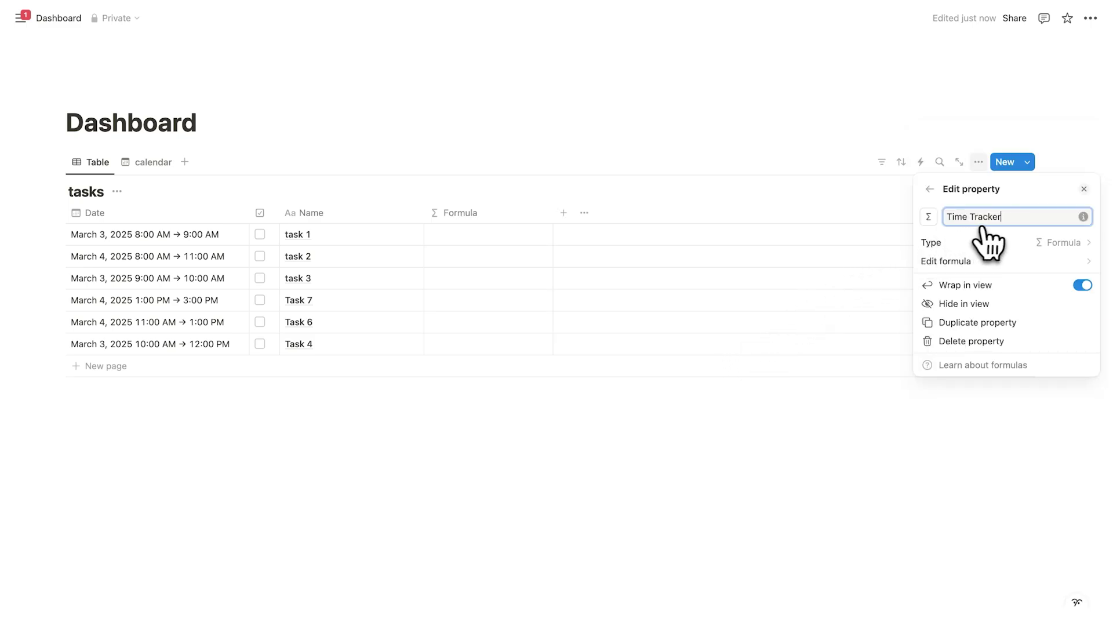
{"action": "left_click", "coordinate": [876, 97]}
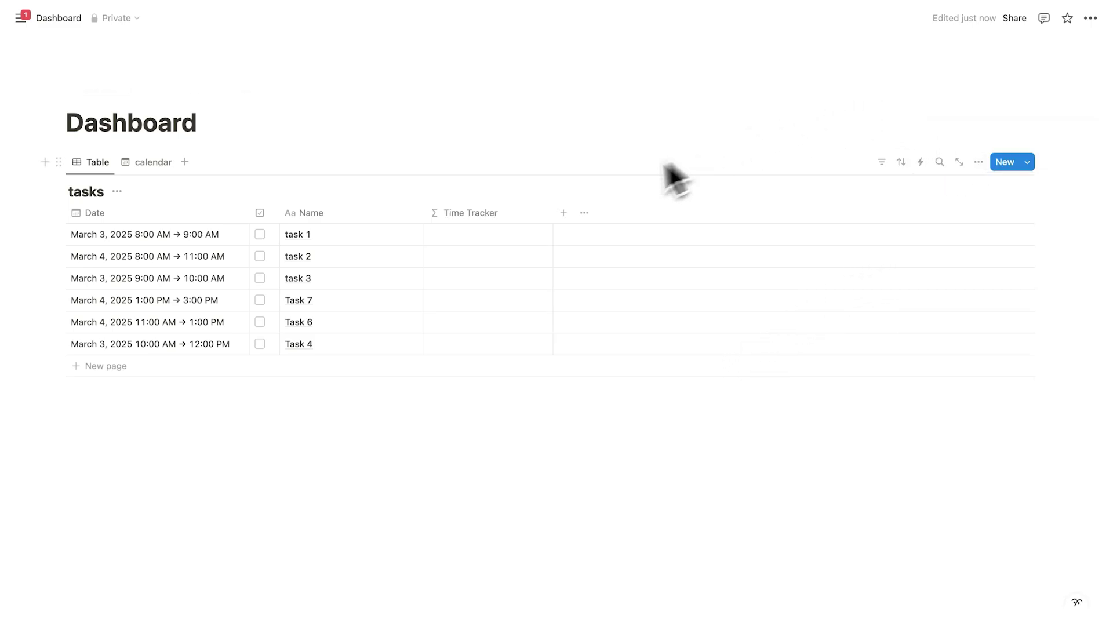
Save the Time Tracker formula dateBetween(dateEnd(Date), dateStart(Date), "minutes").
{"action": "left_click", "coordinate": [460, 234]}
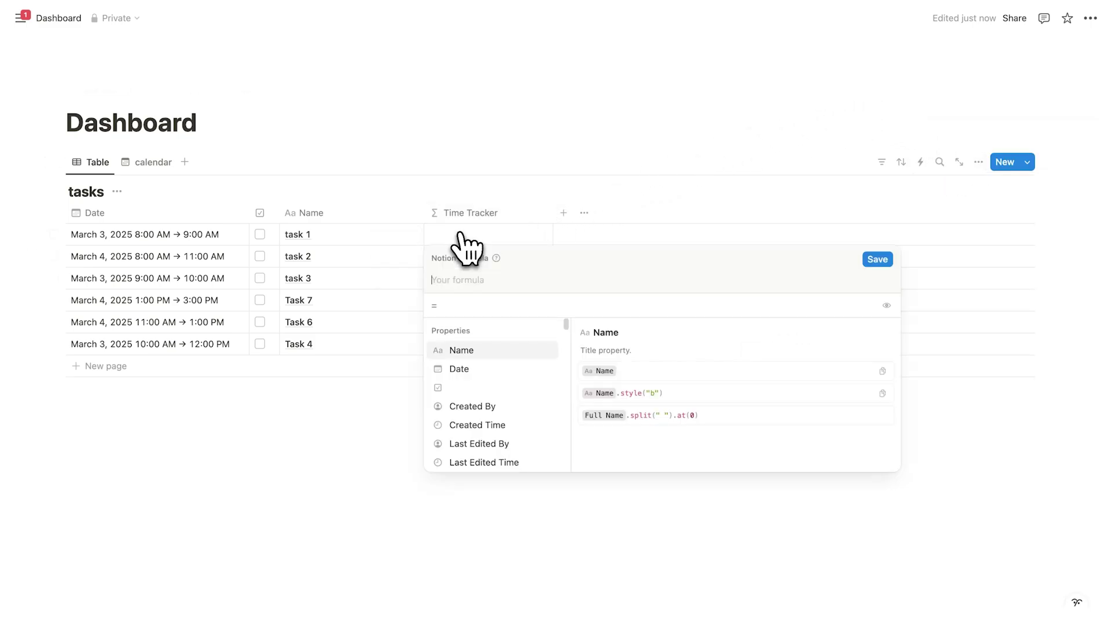
{"action": "type", "text": "dateBetween(dateEnd(Date), dateStart(Date), \"minutes\")"}
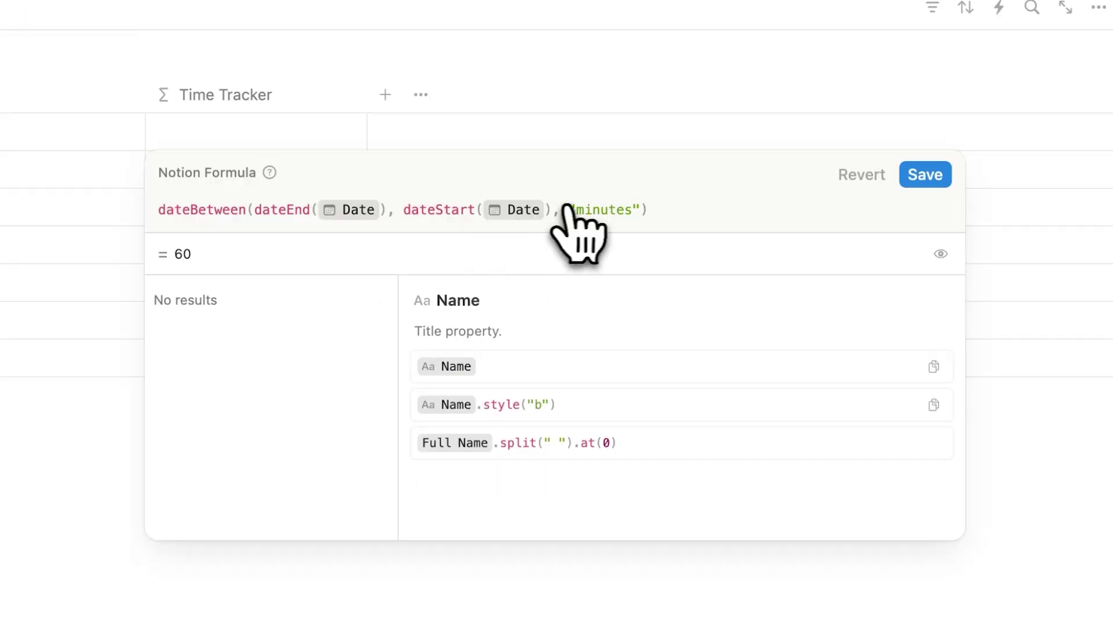
{"action": "left_click", "coordinate": [923, 178]}
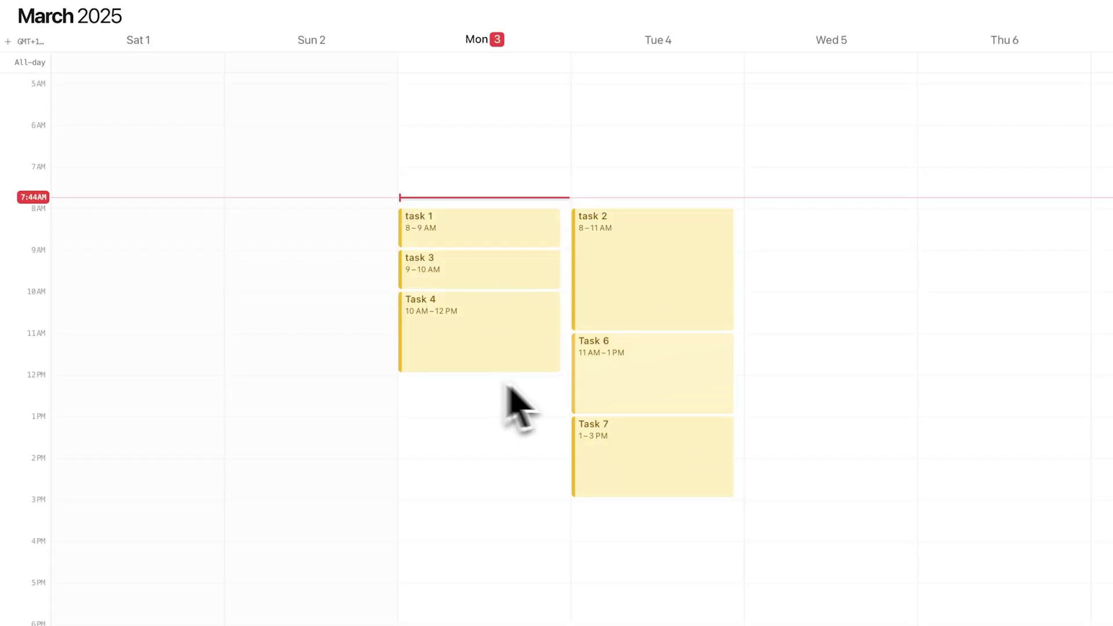
Block out 3–5 PM on Tuesday 4 and title the event Task 8.
{"action": "left_click_drag", "start_coordinate": [659, 507], "coordinate": [667, 592]}
{"action": "type", "text": "Task 8"}
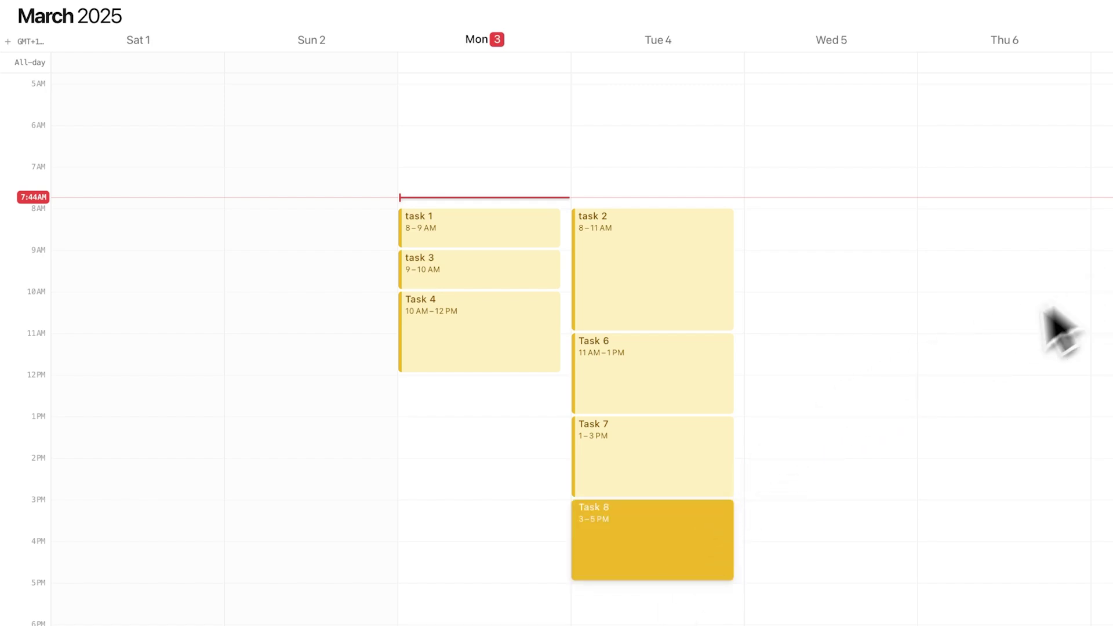
{"action": "key", "text": "Escape"}
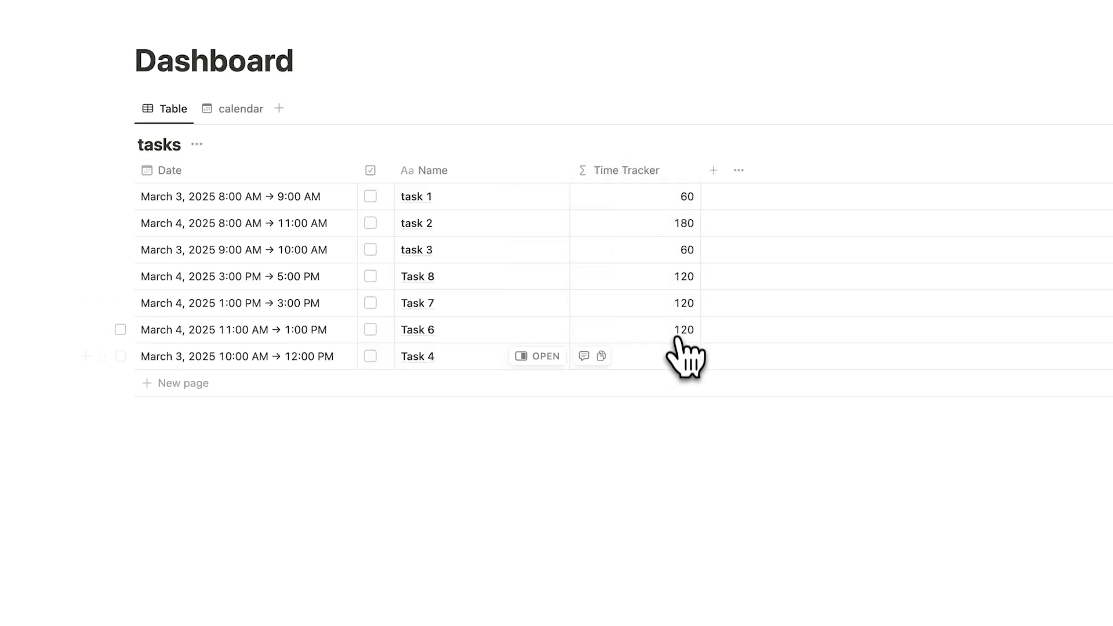
Add a Sum calculation under Time Tracker, totalling 780 minutes.
{"action": "left_click", "coordinate": [681, 415]}
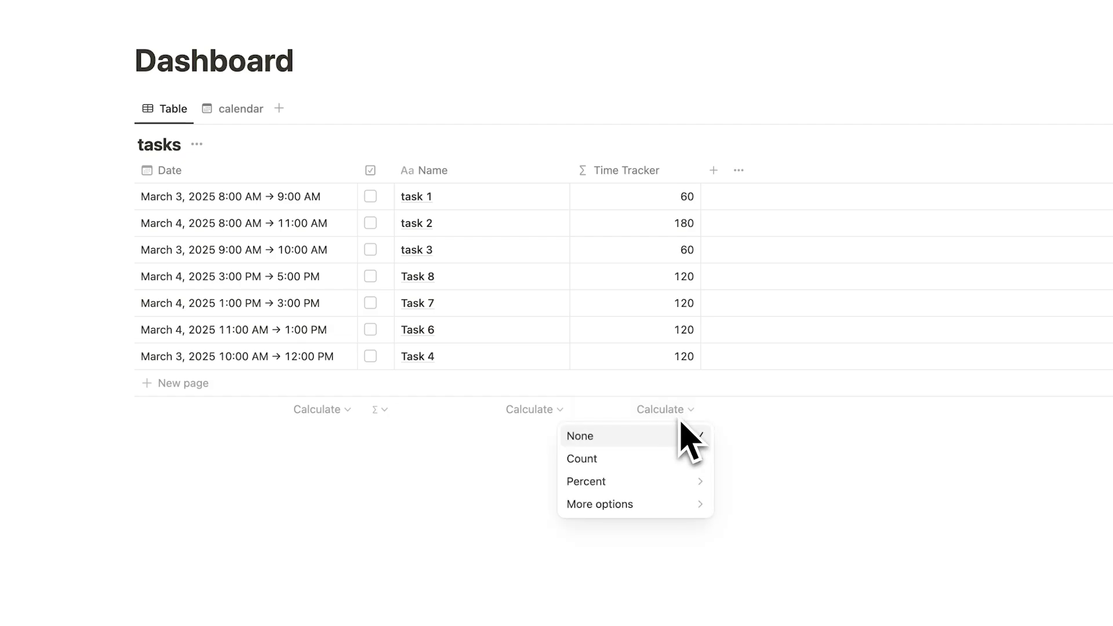
{"action": "mouse_move", "coordinate": [668, 503]}
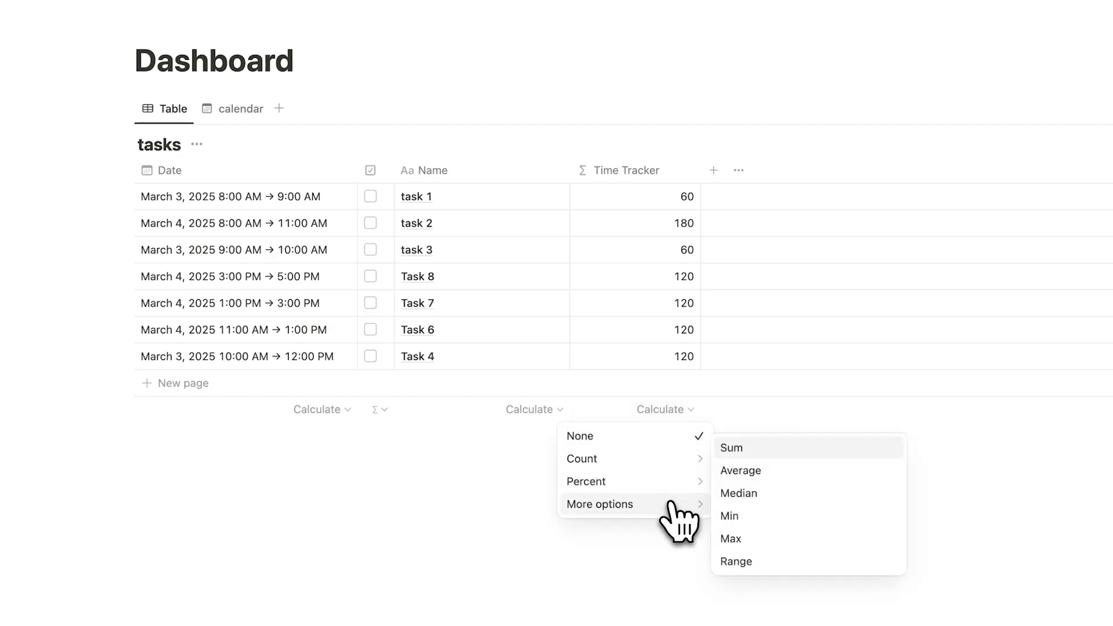
{"action": "left_click", "coordinate": [759, 449]}
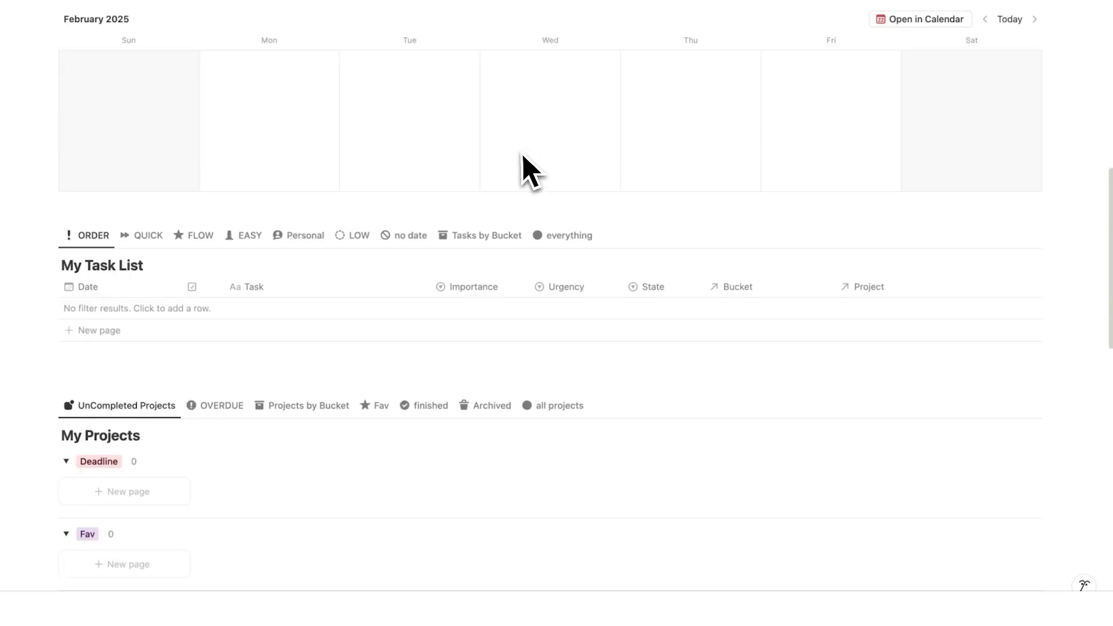
{"action": "scroll", "coordinate": [522, 169], "scroll_direction": "down", "scroll_amount": 10}
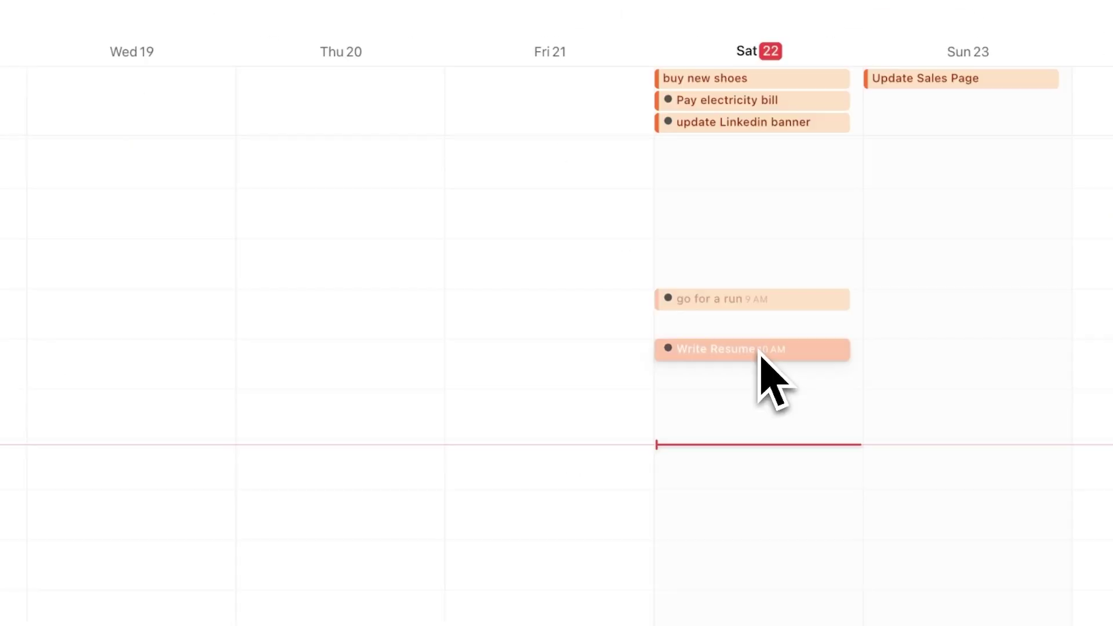
{"action": "left_click_drag", "start_coordinate": [759, 352], "coordinate": [754, 400]}
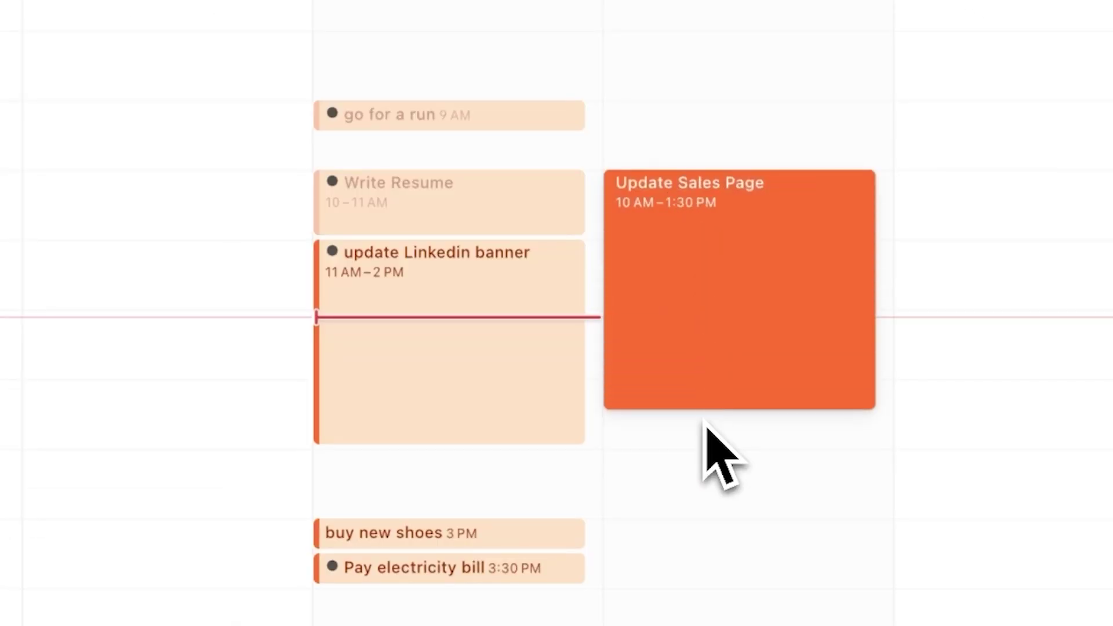
{"action": "left_click_drag", "start_coordinate": [937, 523], "coordinate": [944, 569]}
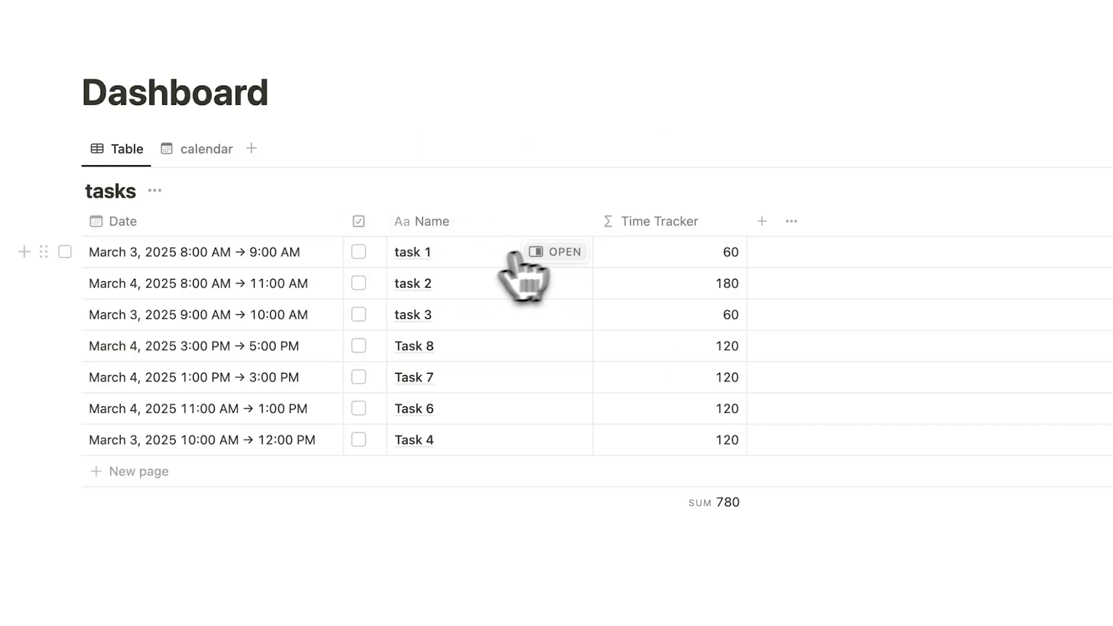
Give task 1 a telephone icon and retitle it meeting.
{"action": "left_click", "coordinate": [539, 252]}
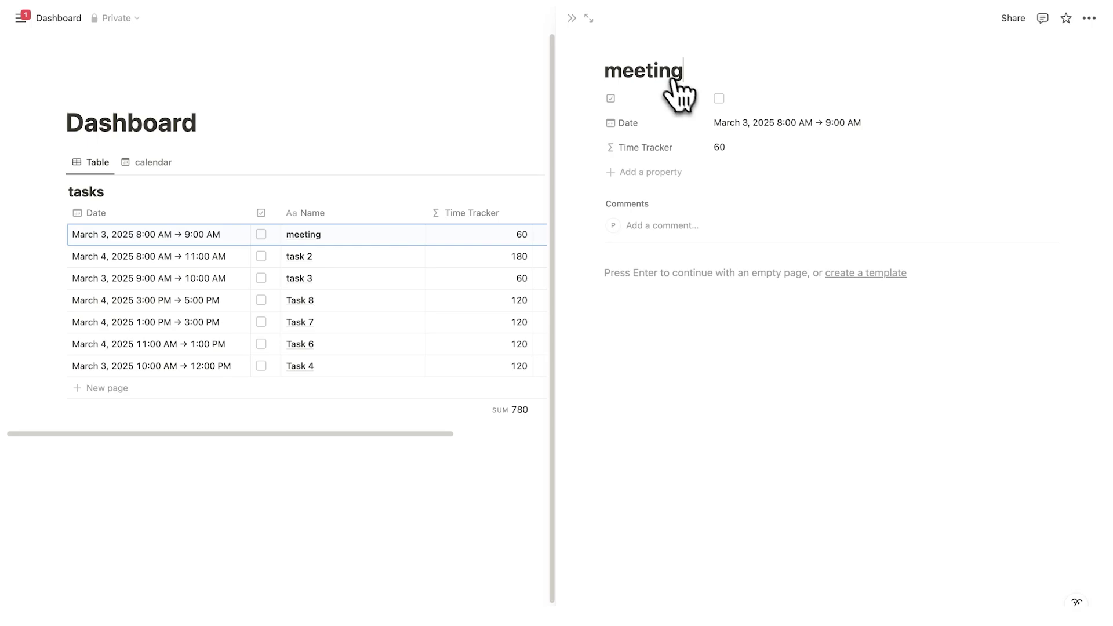
{"action": "left_click", "coordinate": [634, 45]}
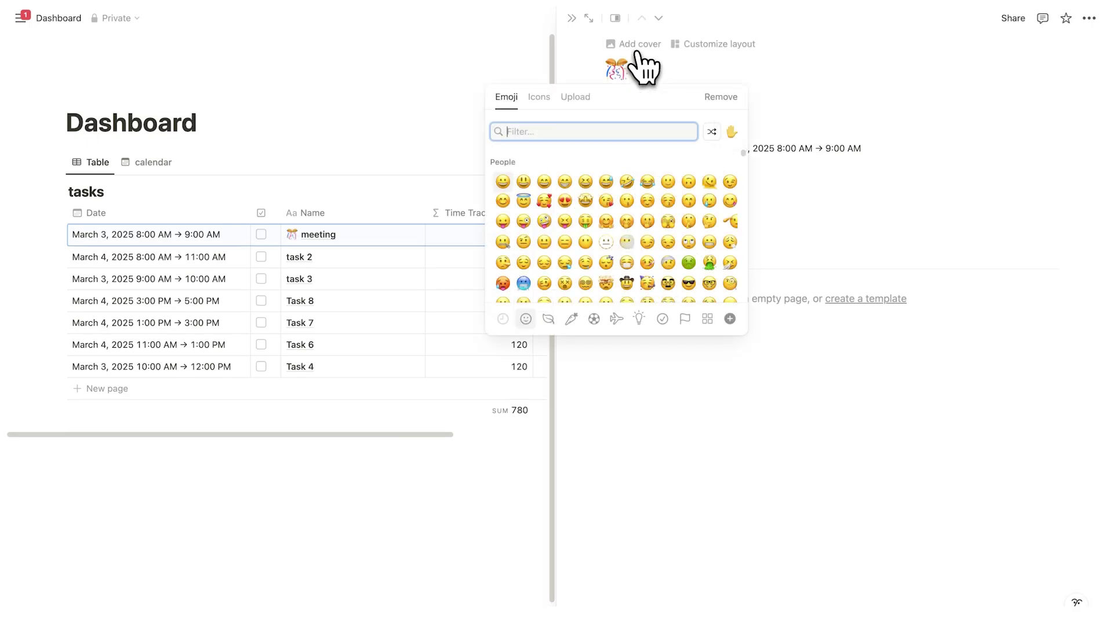
{"action": "type", "text": "phone"}
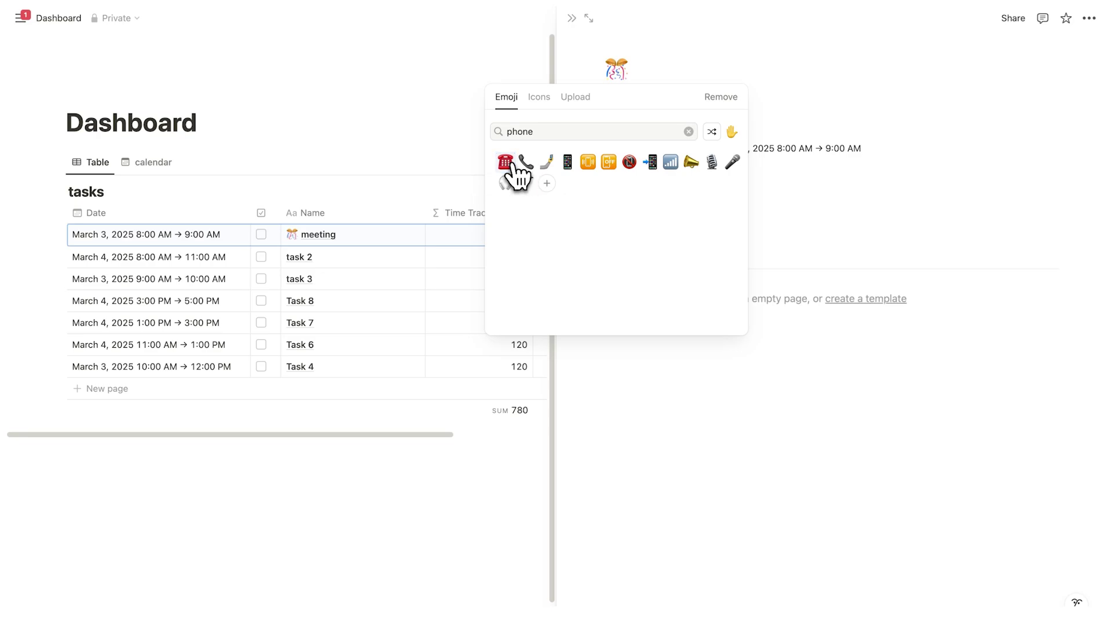
{"action": "left_click", "coordinate": [505, 162]}
{"action": "left_click", "coordinate": [571, 18]}
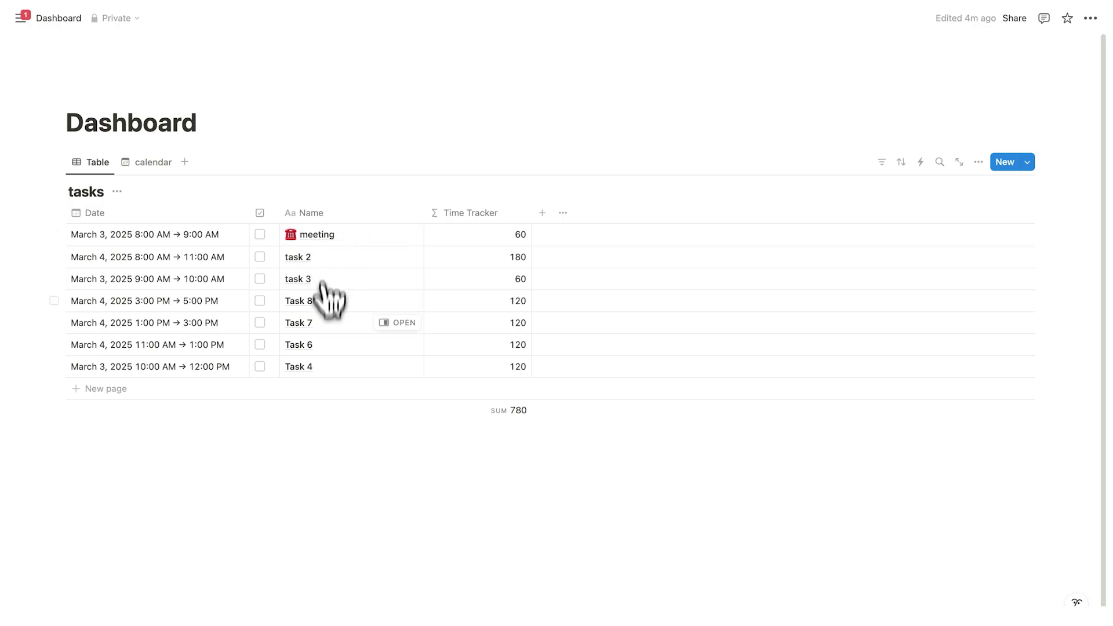
Give Task 7 the telephone icon and rename its title to meeting.
{"action": "left_click", "coordinate": [397, 322]}
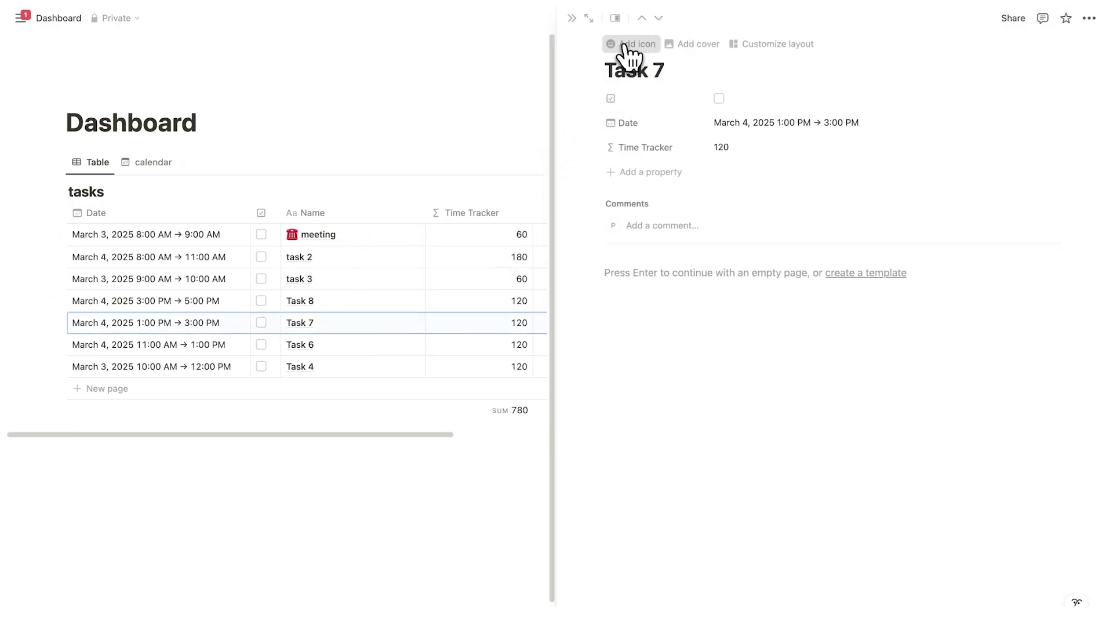
{"action": "left_click", "coordinate": [621, 50]}
{"action": "left_click", "coordinate": [614, 70]}
{"action": "left_click", "coordinate": [502, 181]}
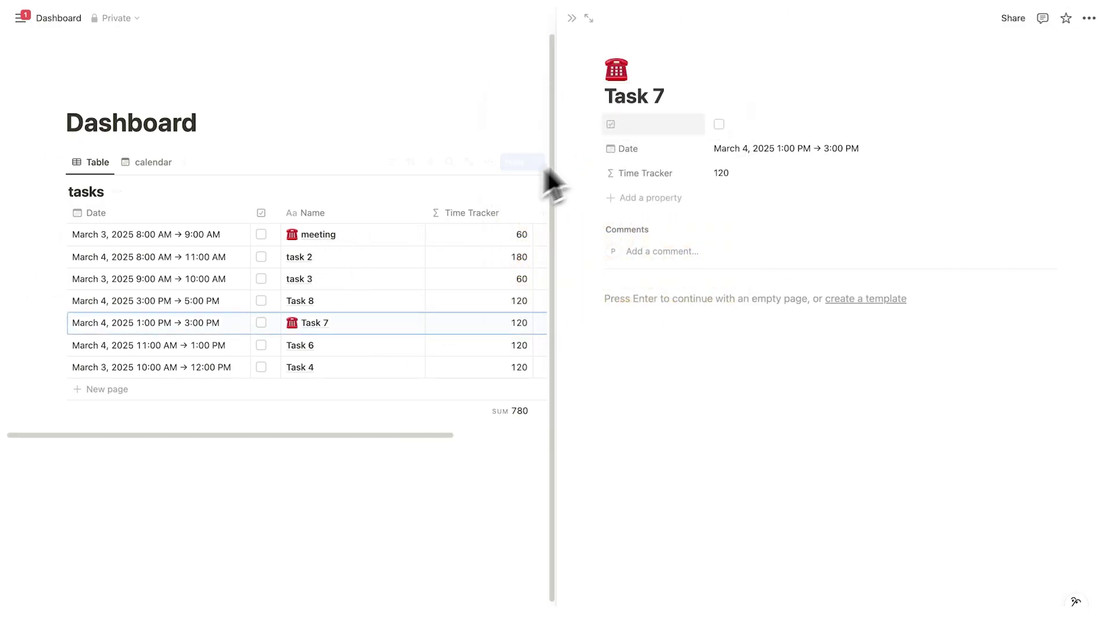
{"action": "triple_click", "coordinate": [644, 91]}
{"action": "type", "text": "meeting"}
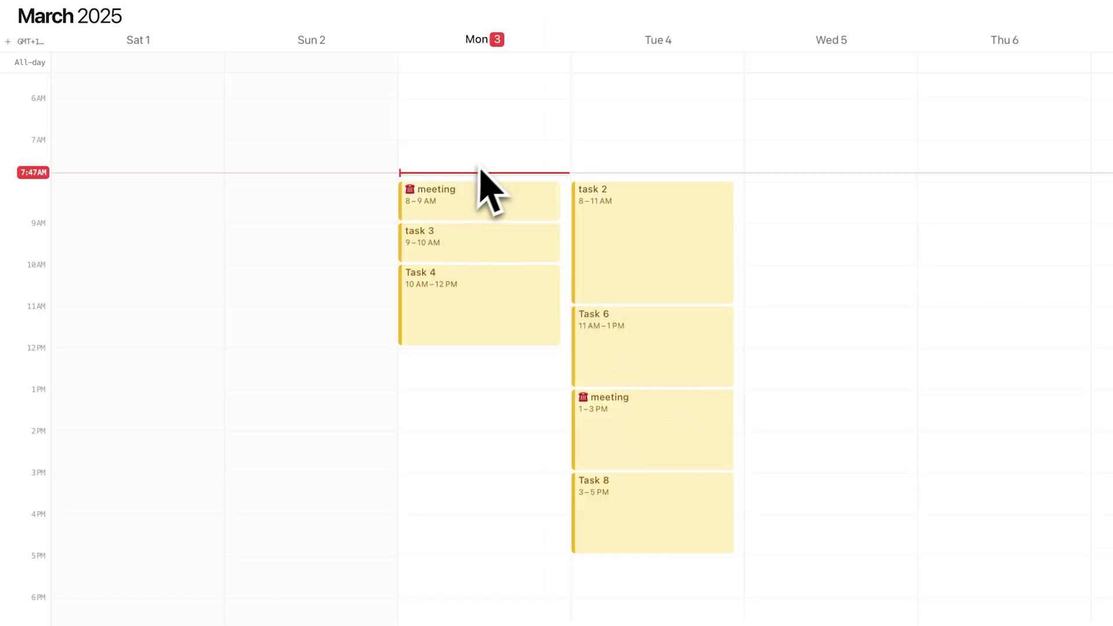
Create the Task 9 block on Wednesday 5 spanning 8 to 11 AM.
{"action": "left_click", "coordinate": [603, 250]}
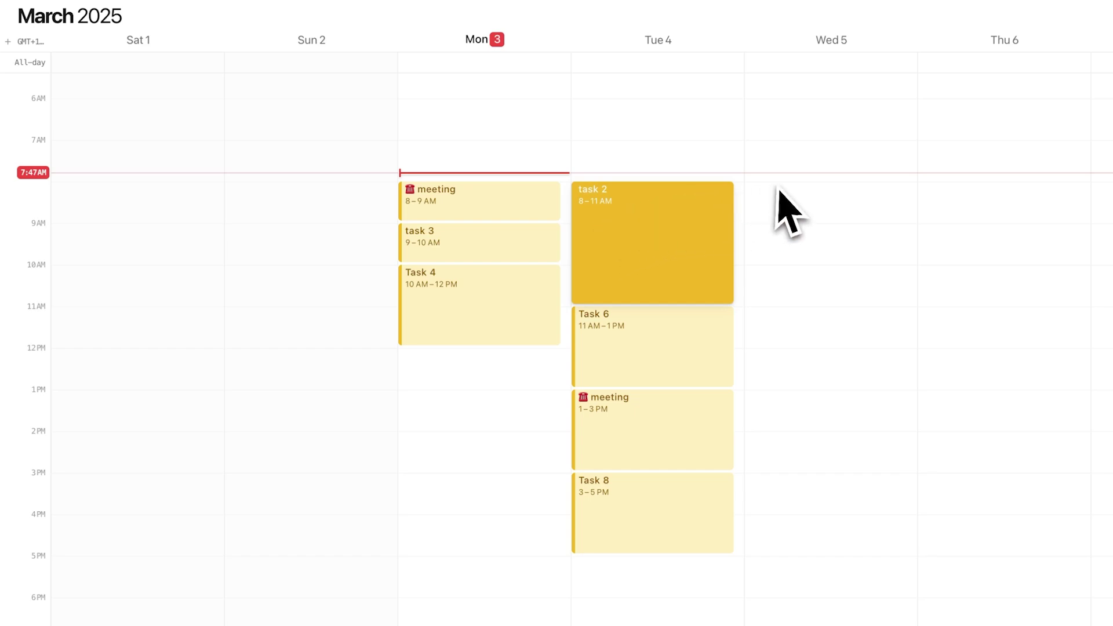
{"action": "key", "text": "Escape"}
{"action": "left_click_drag", "start_coordinate": [783, 305], "coordinate": [782, 308]}
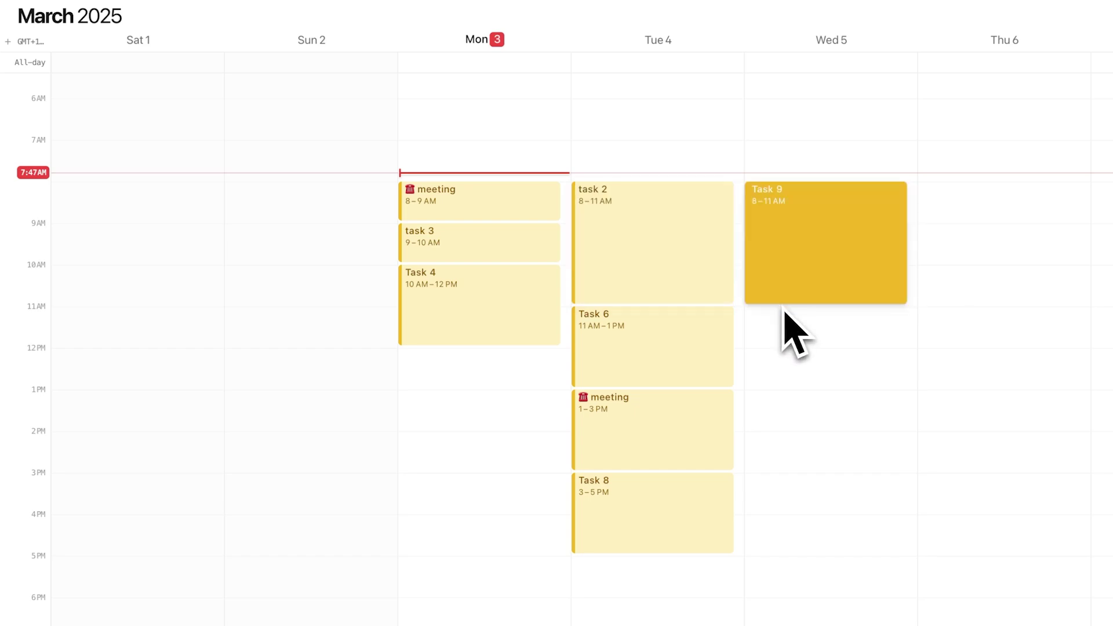
{"action": "key", "text": "Escape"}
{"action": "left_click", "coordinate": [690, 241]}
{"action": "left_click", "coordinate": [832, 249]}
{"action": "key", "text": "Escape"}
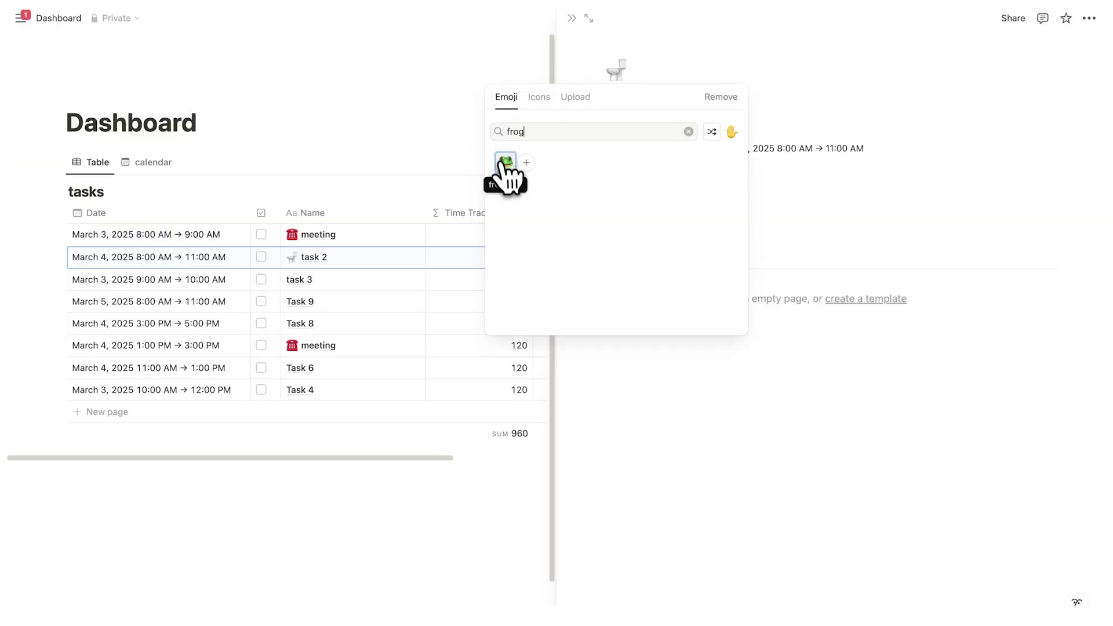
Set the frog emoji as the icon of task 2 and Task 9.
{"action": "left_click", "coordinate": [504, 163]}
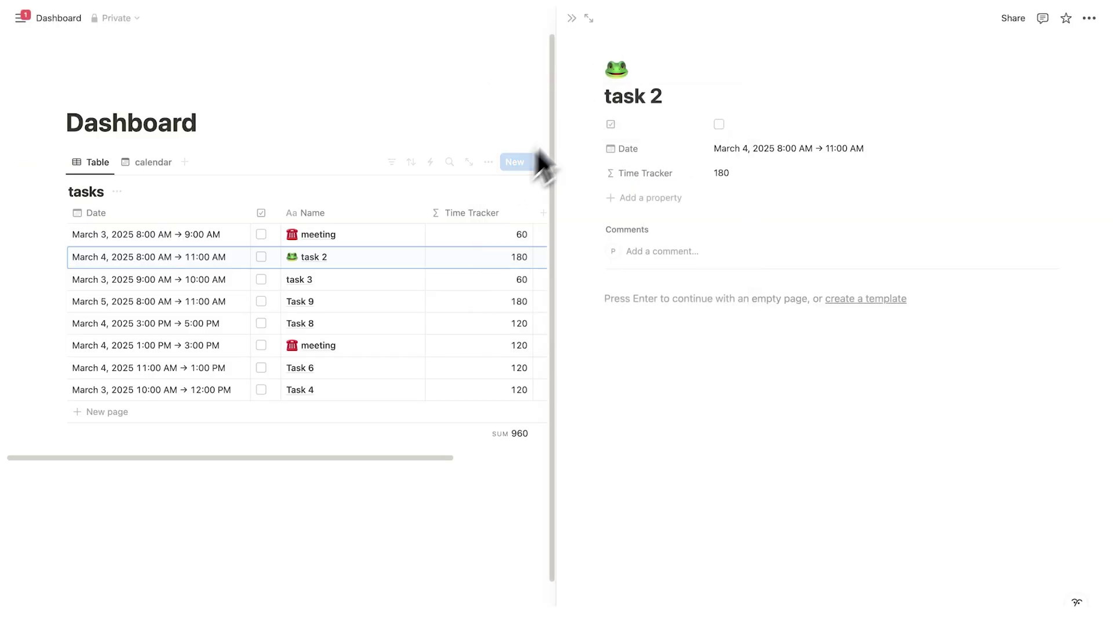
{"action": "key", "text": "Escape"}
{"action": "left_click", "coordinate": [399, 300]}
{"action": "left_click", "coordinate": [627, 46]}
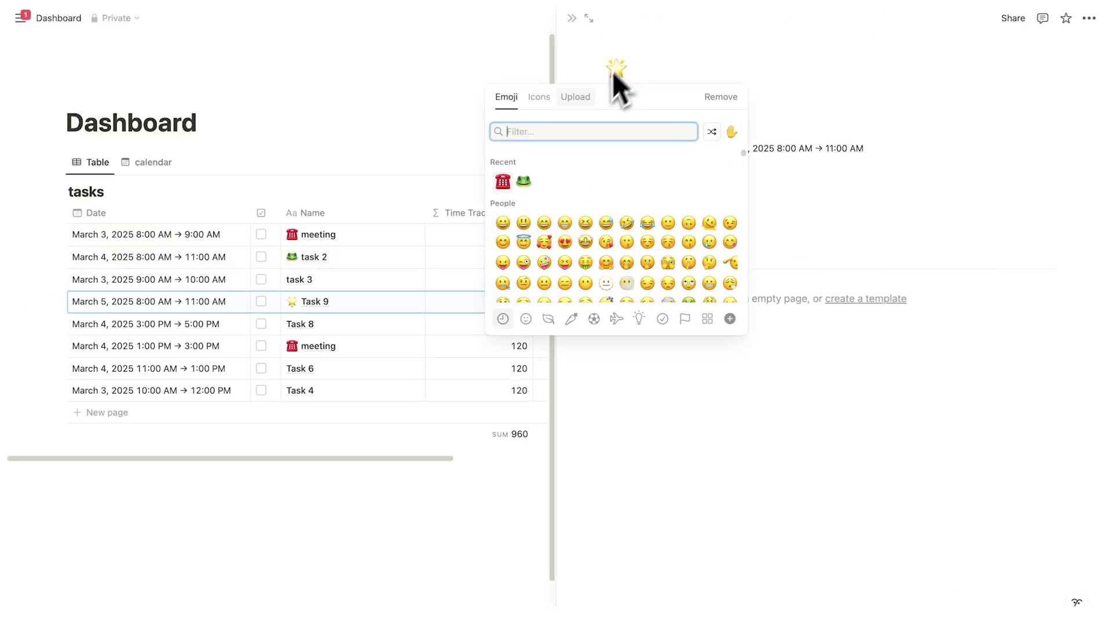
{"action": "left_click", "coordinate": [524, 182]}
{"action": "left_click", "coordinate": [572, 19]}
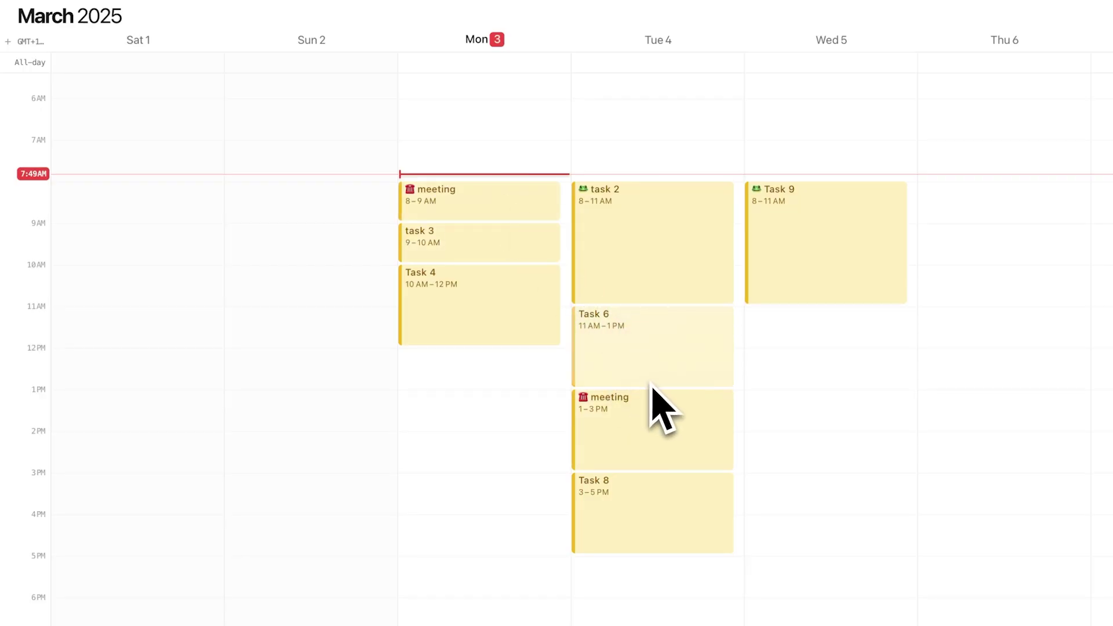
Resize Task 6 to end 12:30 PM and Task 8 to start 3:30 PM, 90 minutes each.
{"action": "left_click_drag", "start_coordinate": [629, 387], "coordinate": [631, 366]}
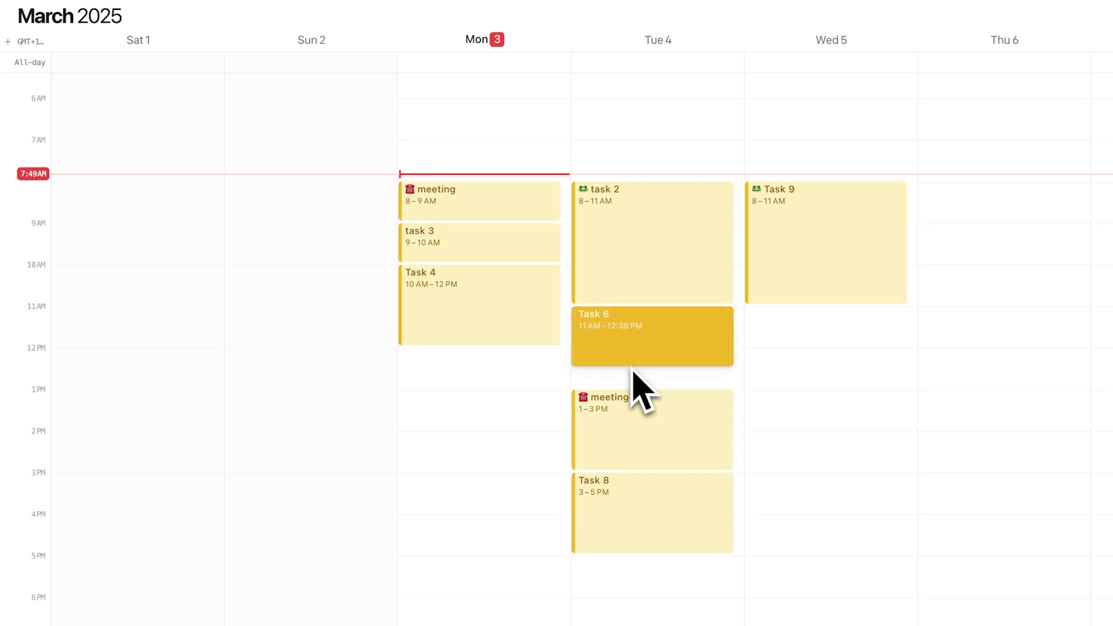
{"action": "left_click_drag", "start_coordinate": [629, 474], "coordinate": [628, 496]}
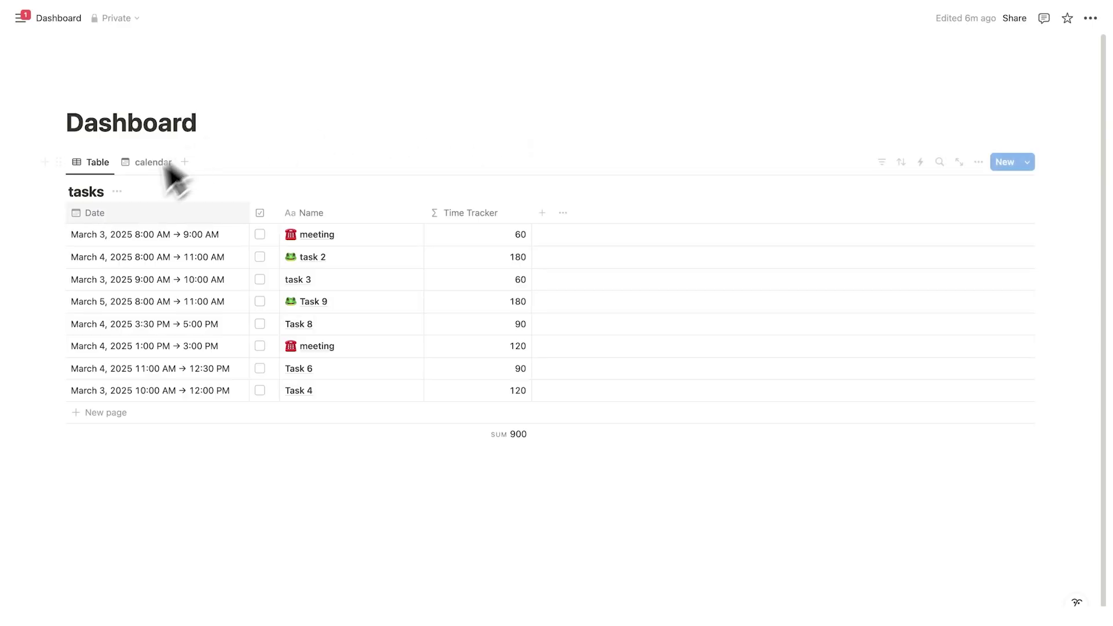
Start a new tasks template titled 'meeting' with a telephone icon.
{"action": "left_click", "coordinate": [1027, 162]}
{"action": "left_click", "coordinate": [713, 220]}
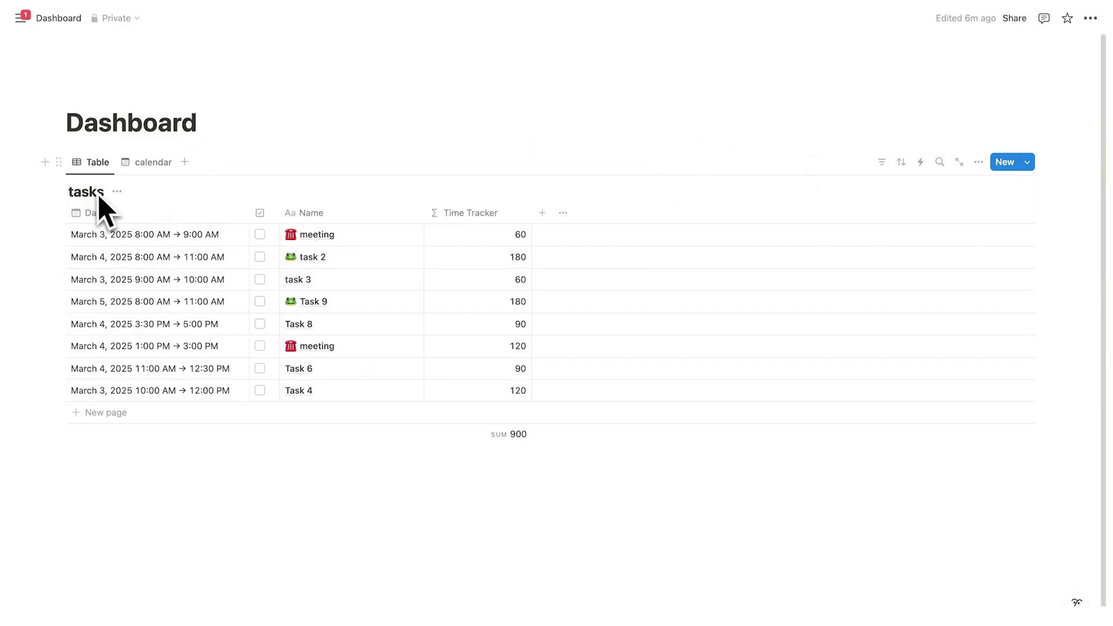
{"action": "left_click", "coordinate": [1027, 162]}
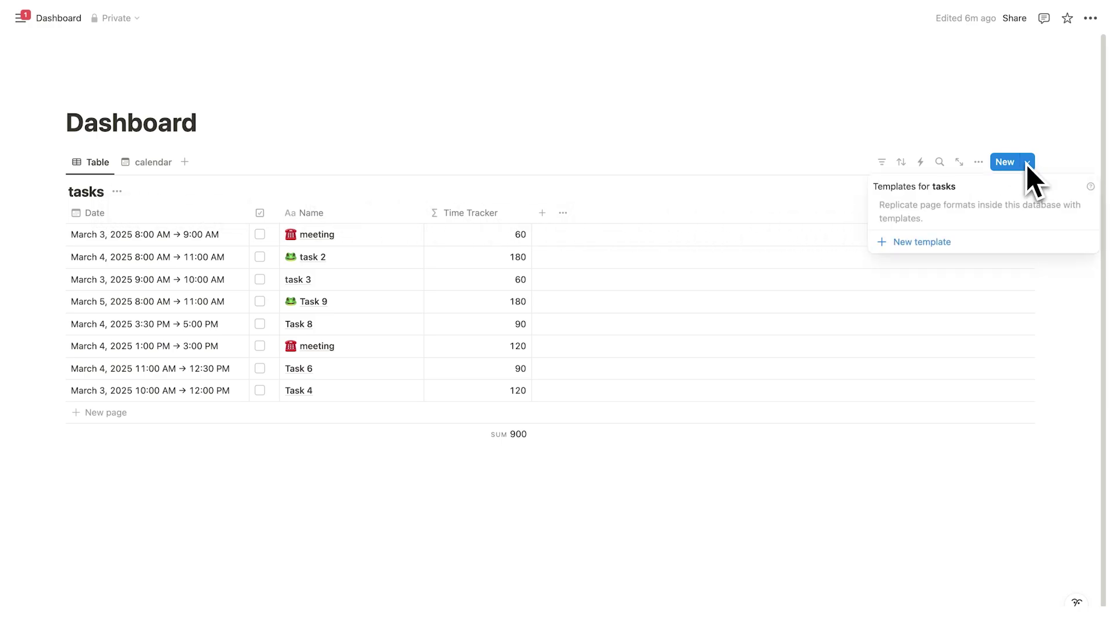
{"action": "left_click", "coordinate": [928, 242]}
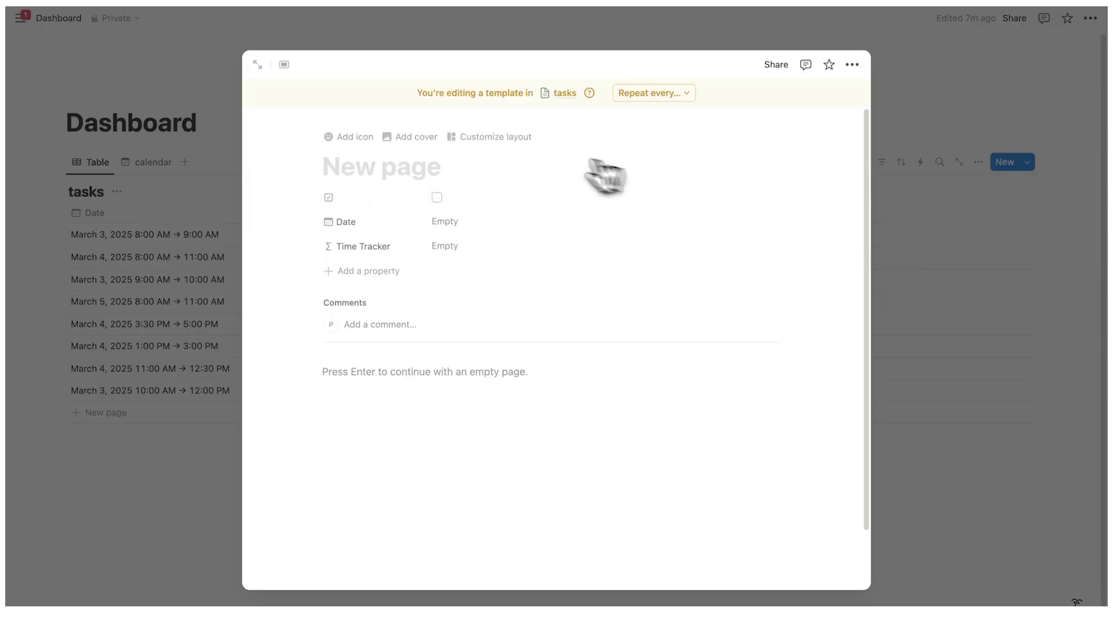
{"action": "type", "text": "meeting"}
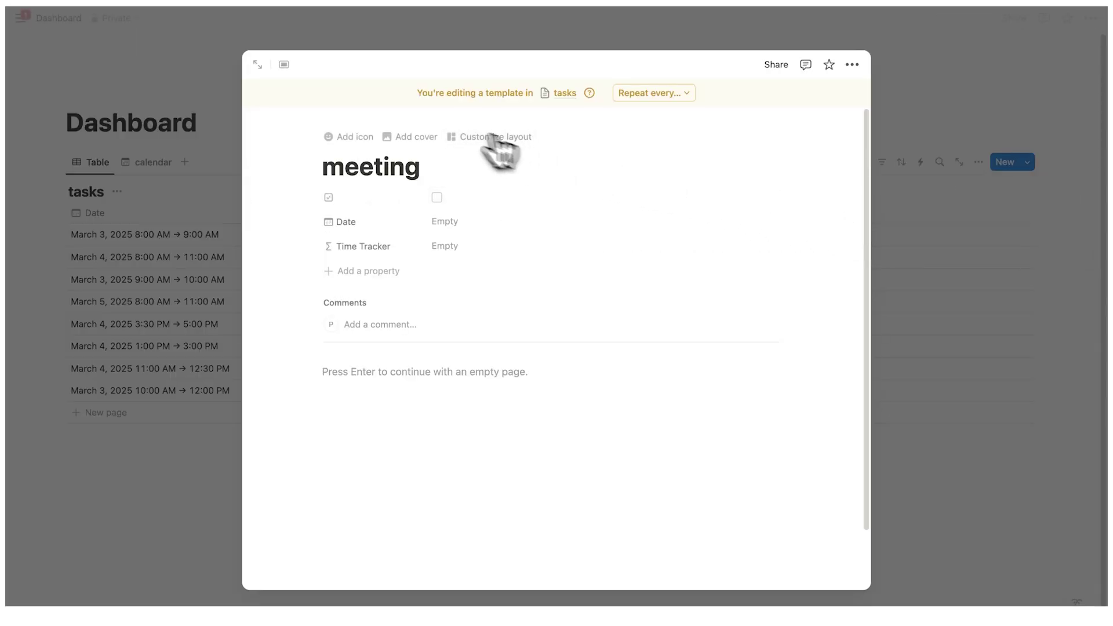
{"action": "left_click", "coordinate": [351, 139]}
{"action": "left_click", "coordinate": [254, 319]}
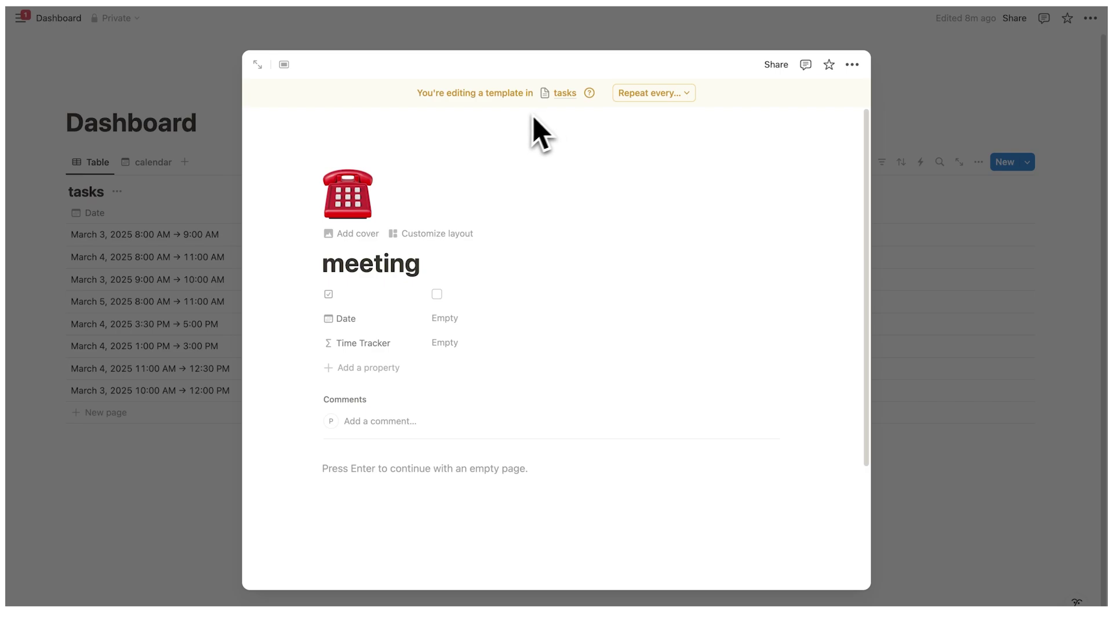
Fill the template with Agenda, Notes, Tasks for others and Tasks for me sections separated by dividers.
{"action": "scroll", "coordinate": [513, 159], "scroll_direction": "down", "scroll_amount": 5}
{"action": "scroll", "coordinate": [397, 403], "scroll_direction": "up", "scroll_amount": 2}
{"action": "left_click", "coordinate": [396, 392]}
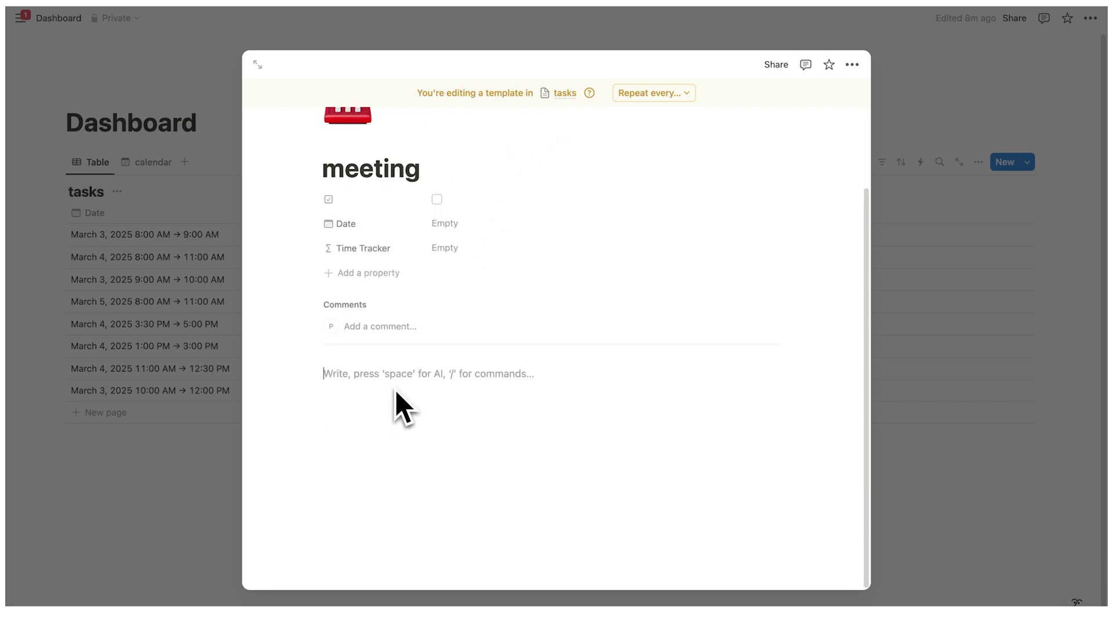
{"action": "type", "text": "/d"}
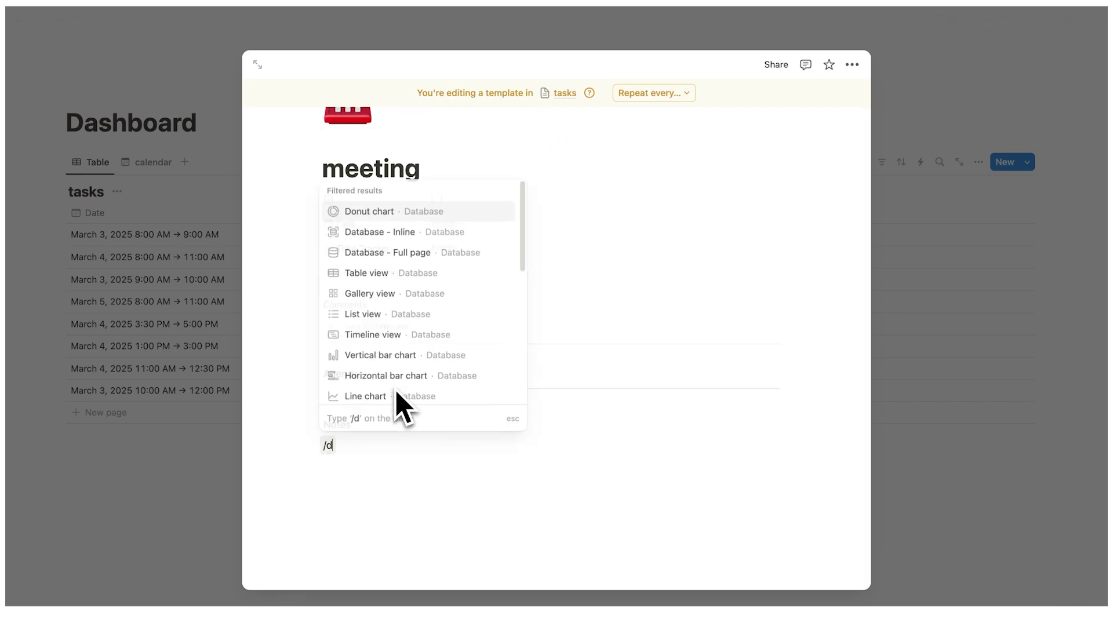
{"action": "key", "text": "Return"}
{"action": "type", "text": "/div"}
{"action": "key", "text": "Return"}
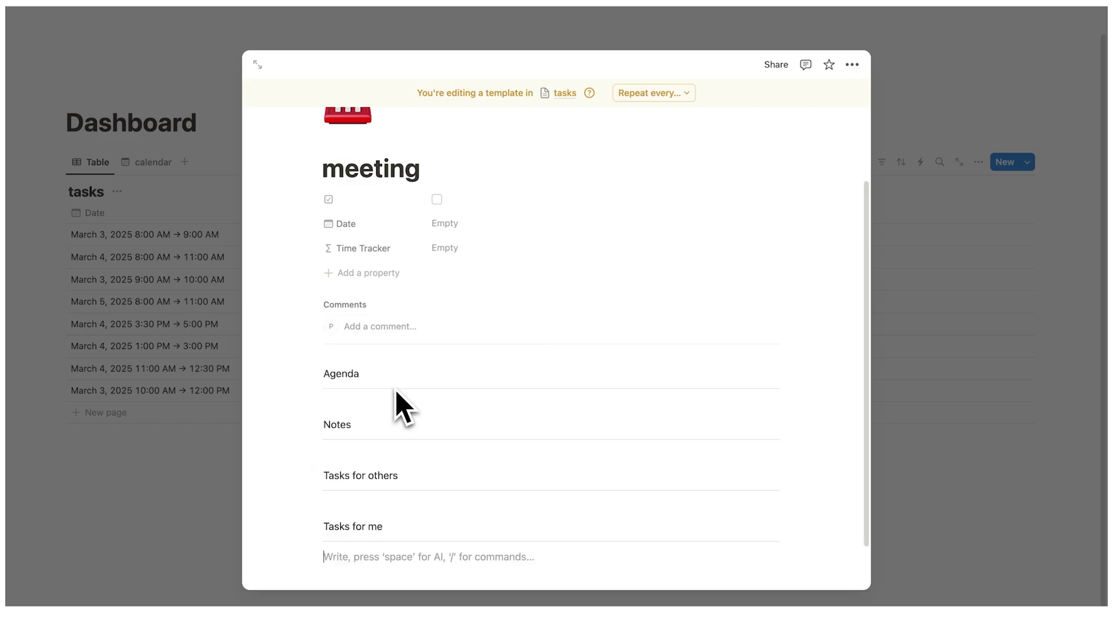
{"action": "scroll", "coordinate": [398, 403], "scroll_direction": "down", "scroll_amount": 2}
{"action": "scroll", "coordinate": [356, 390], "scroll_direction": "up", "scroll_amount": 5}
{"action": "left_click", "coordinate": [459, 438]}
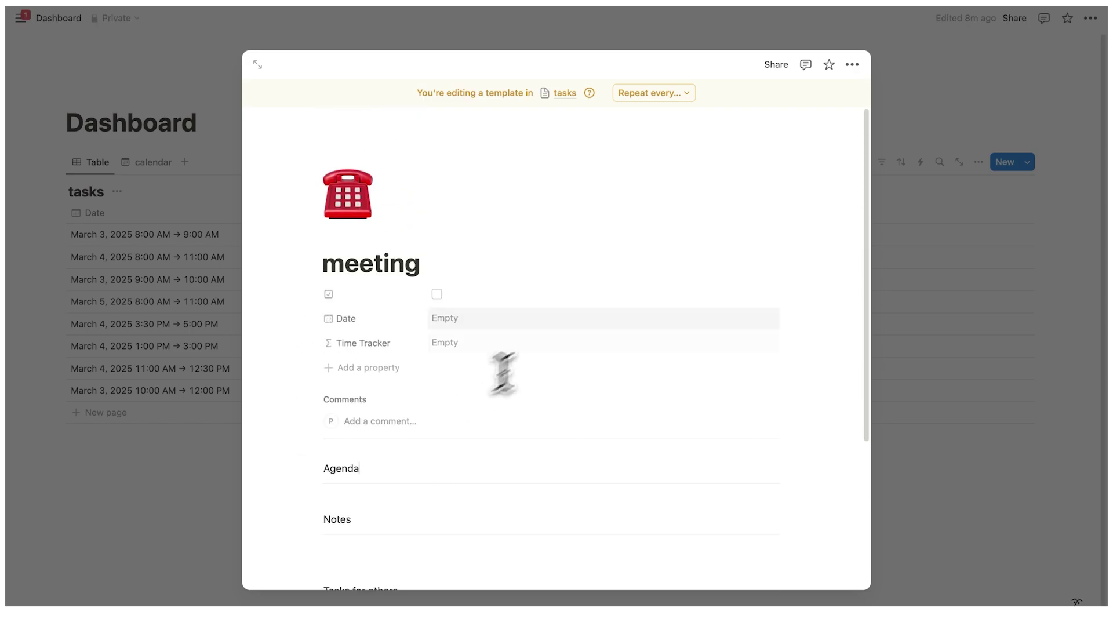
{"action": "left_click", "coordinate": [919, 200]}
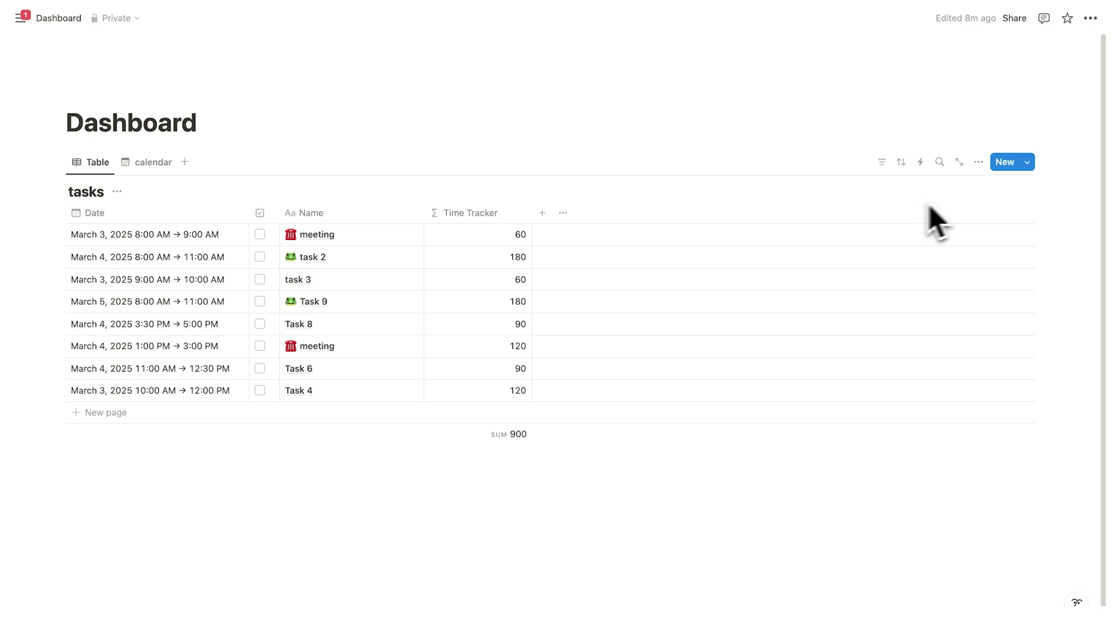
Apply the 'meeting' template to the March 3 meeting task opened in side peek.
{"action": "left_click", "coordinate": [1029, 166]}
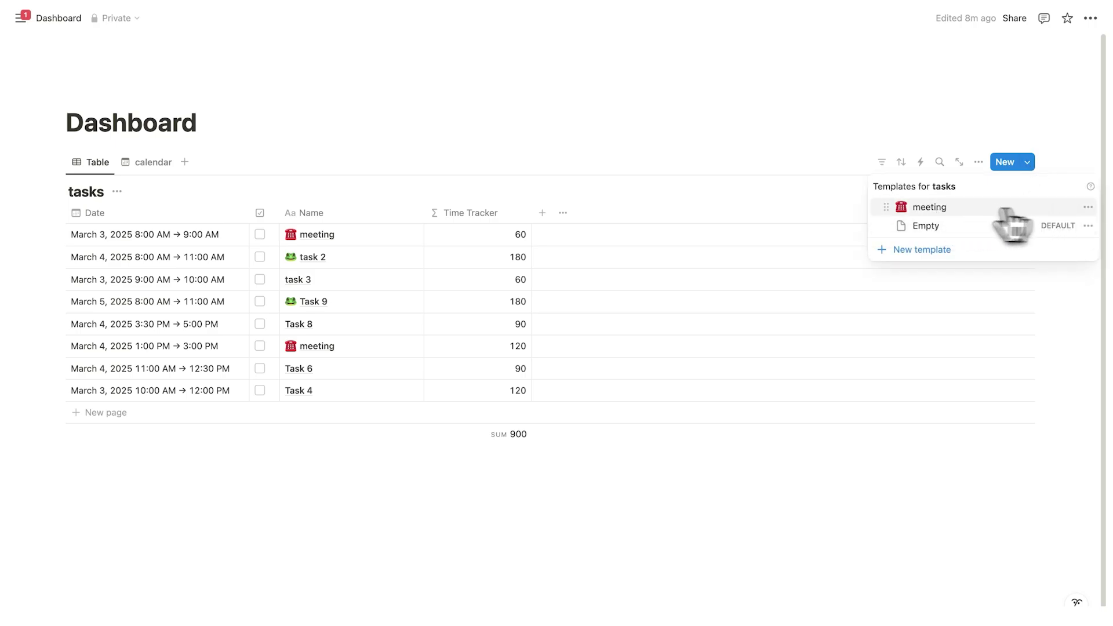
{"action": "left_click", "coordinate": [516, 207]}
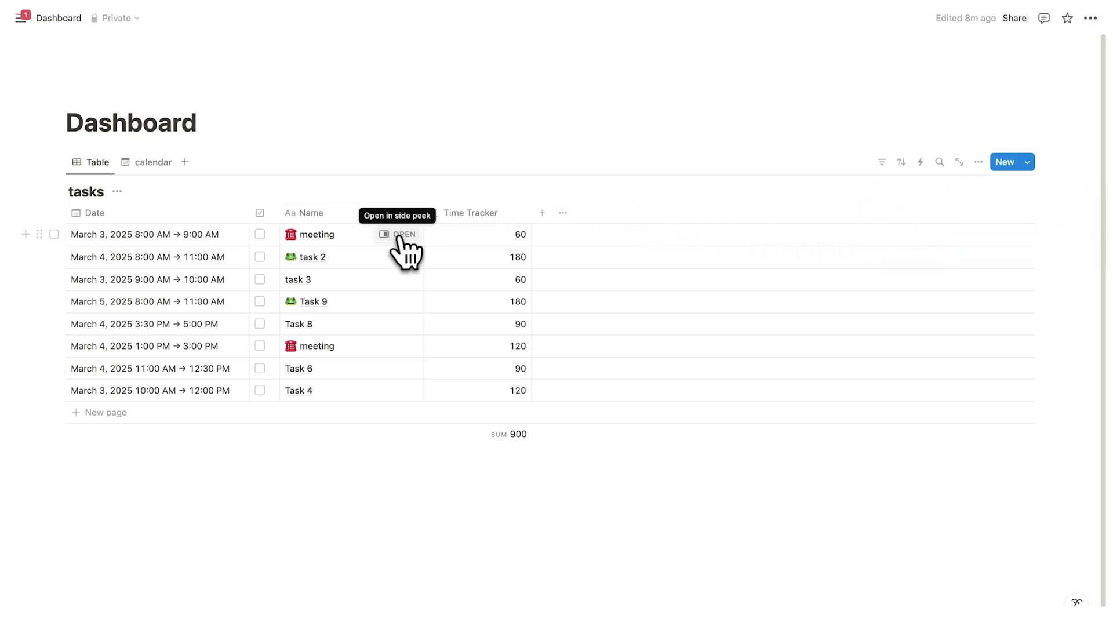
{"action": "left_click", "coordinate": [400, 234]}
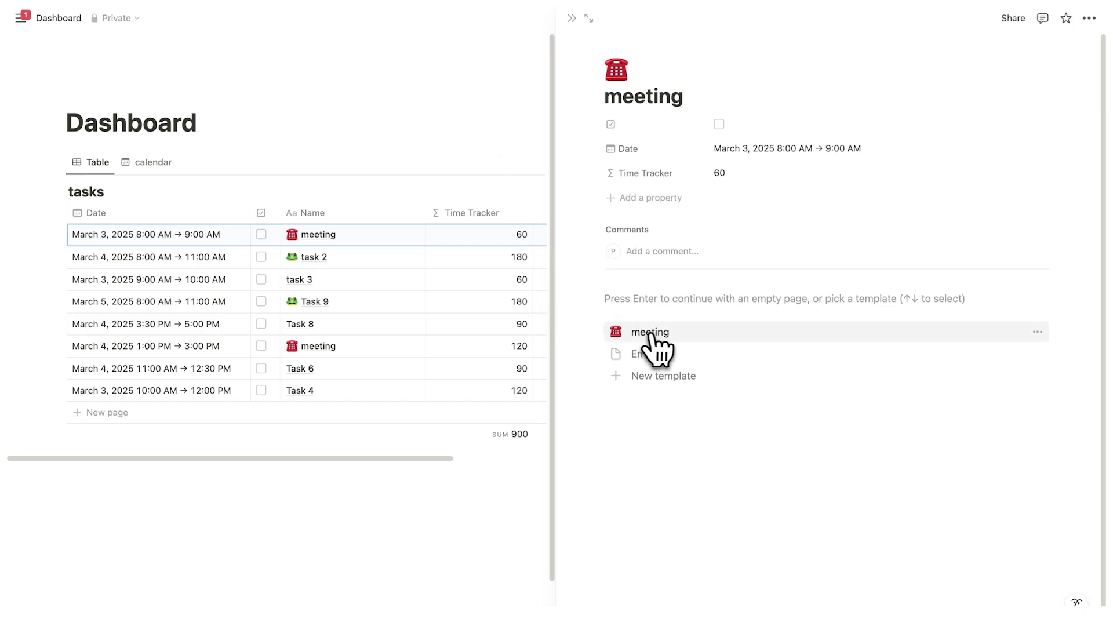
{"action": "left_click", "coordinate": [649, 332]}
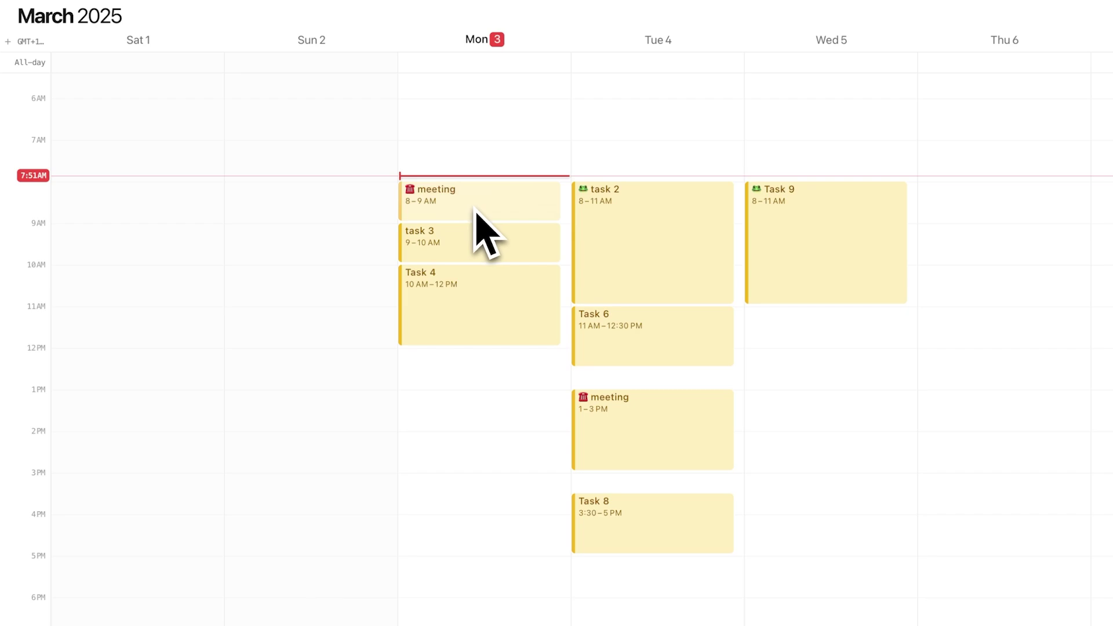
{"action": "left_click", "coordinate": [475, 209]}
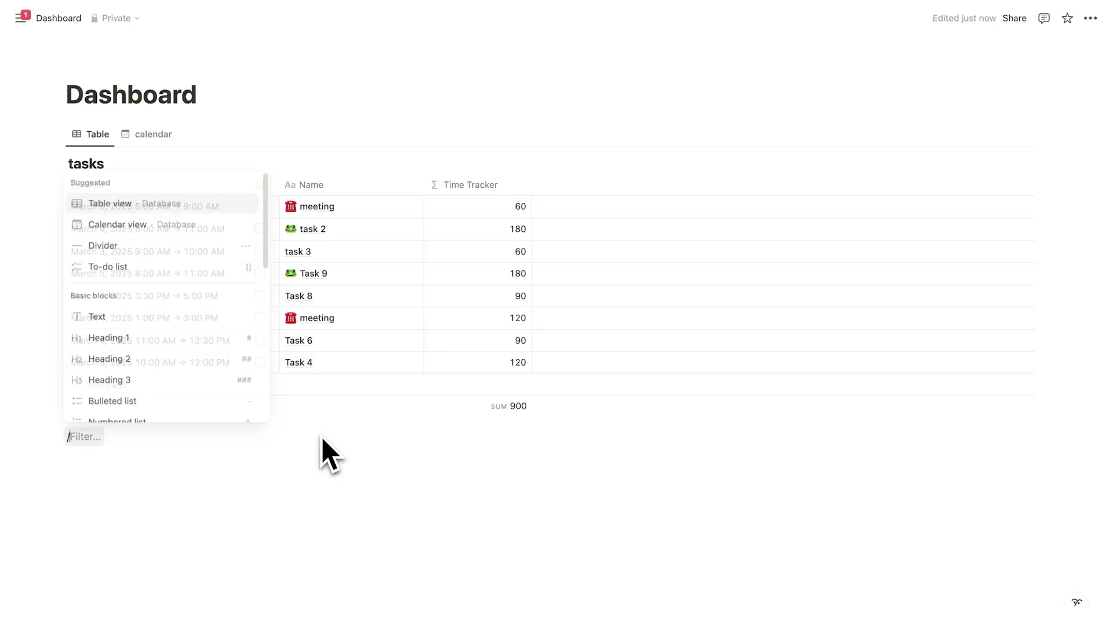
Insert a calendar database titled 'habits' with a 'go running' entry on March 3.
{"action": "type", "text": "cale"}
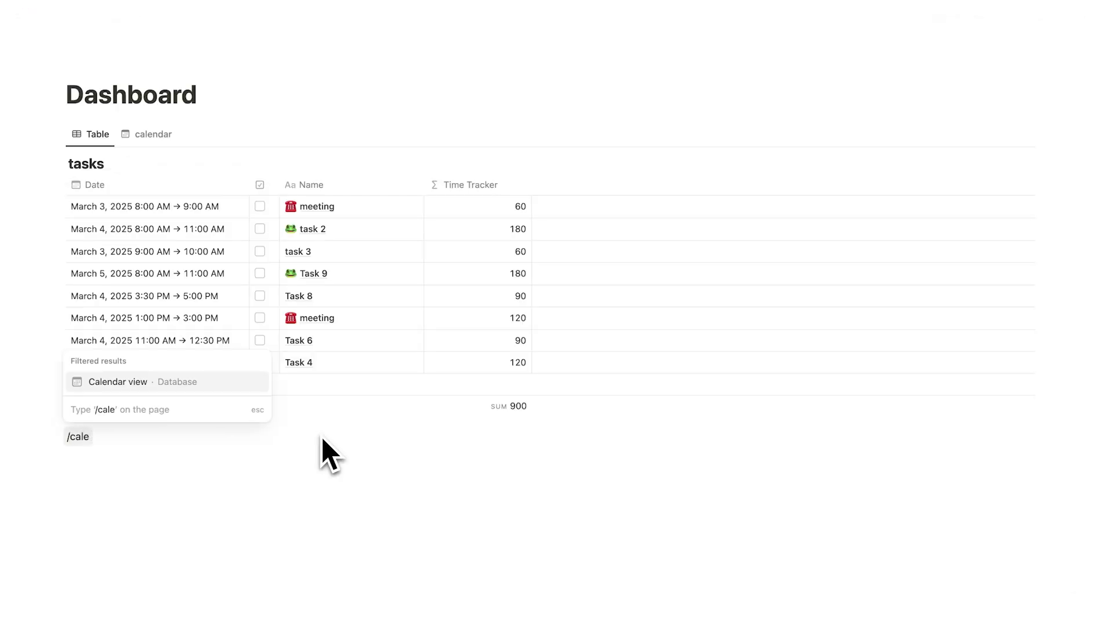
{"action": "left_click", "coordinate": [139, 383]}
{"action": "left_click", "coordinate": [96, 385]}
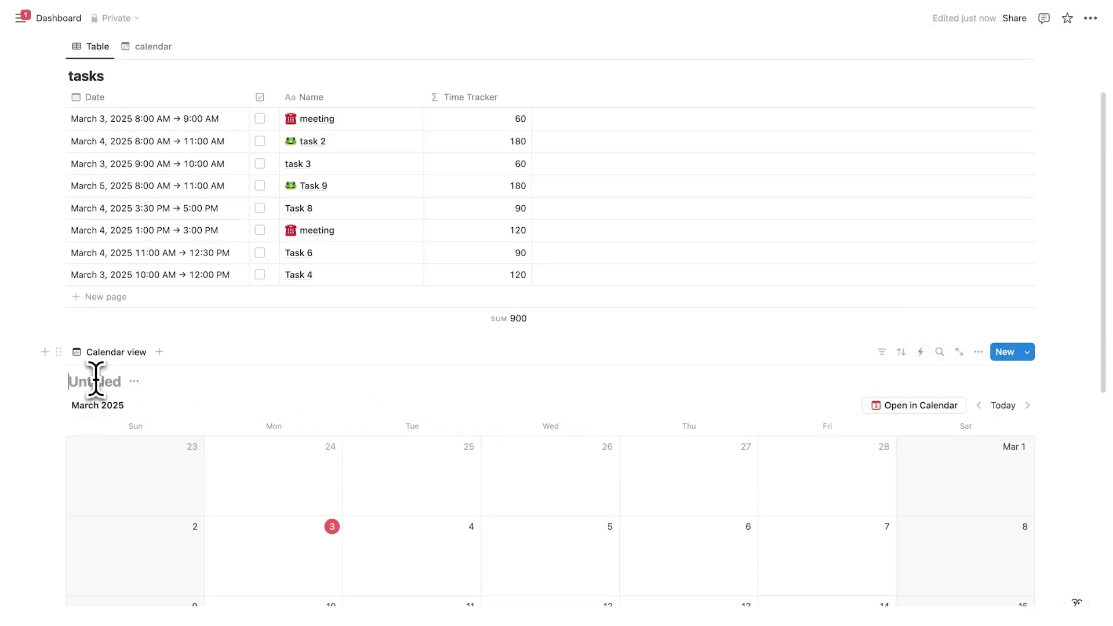
{"action": "type", "text": "hab"}
{"action": "type", "text": "its"}
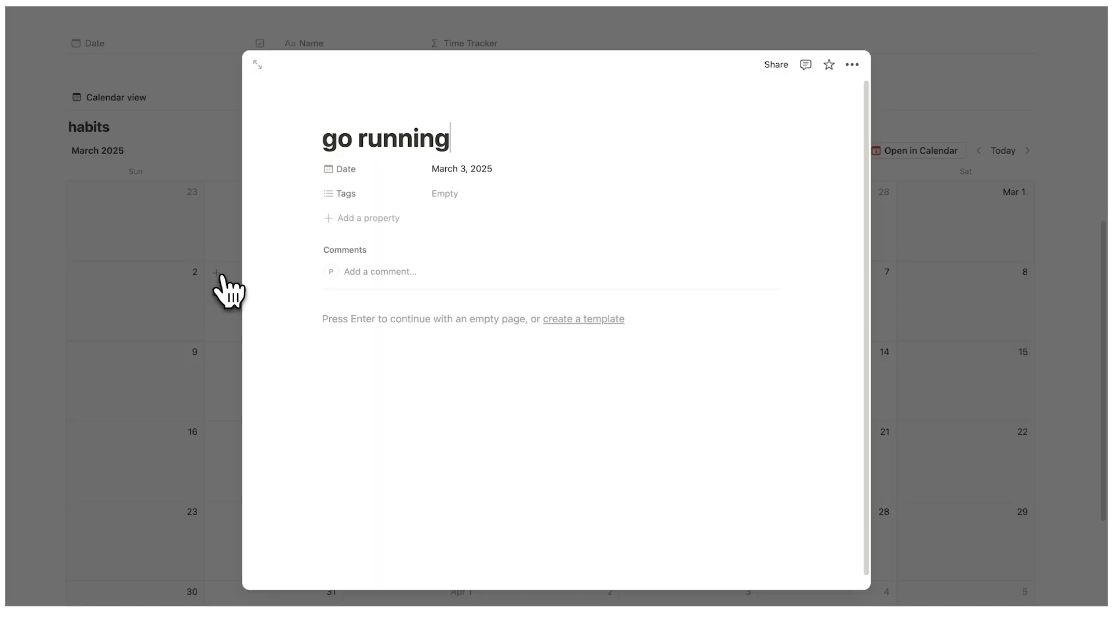
{"action": "key", "text": "Escape"}
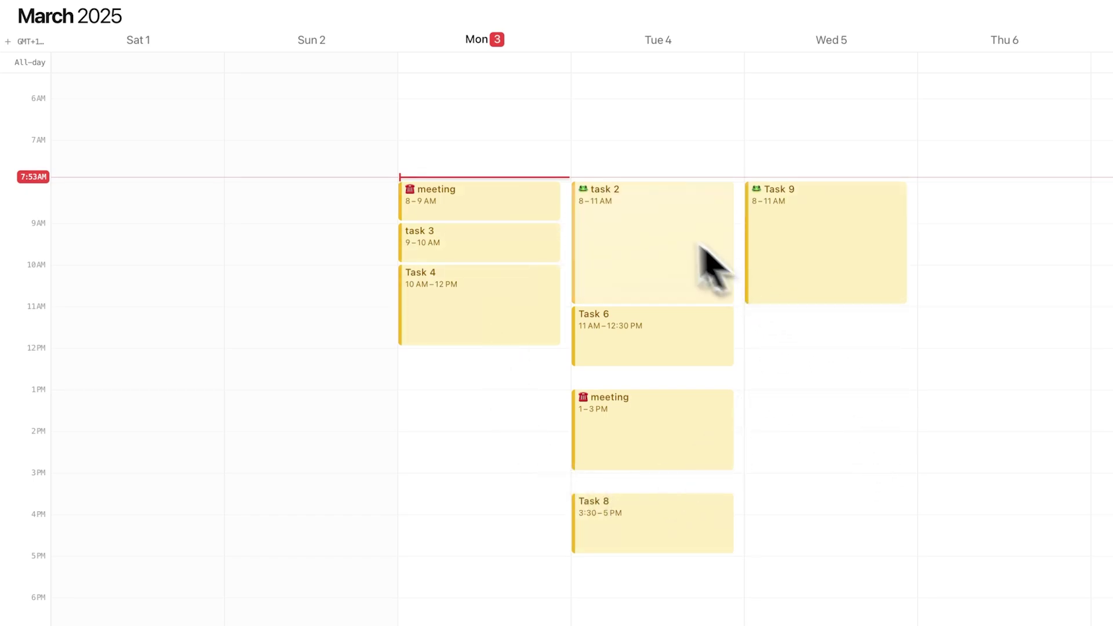
Create a 7 AM Run event on Tue 4 and copy it to Wednesday through Friday.
{"action": "left_click", "coordinate": [621, 168]}
{"action": "type", "text": "Run"}
{"action": "left_click", "coordinate": [873, 163]}
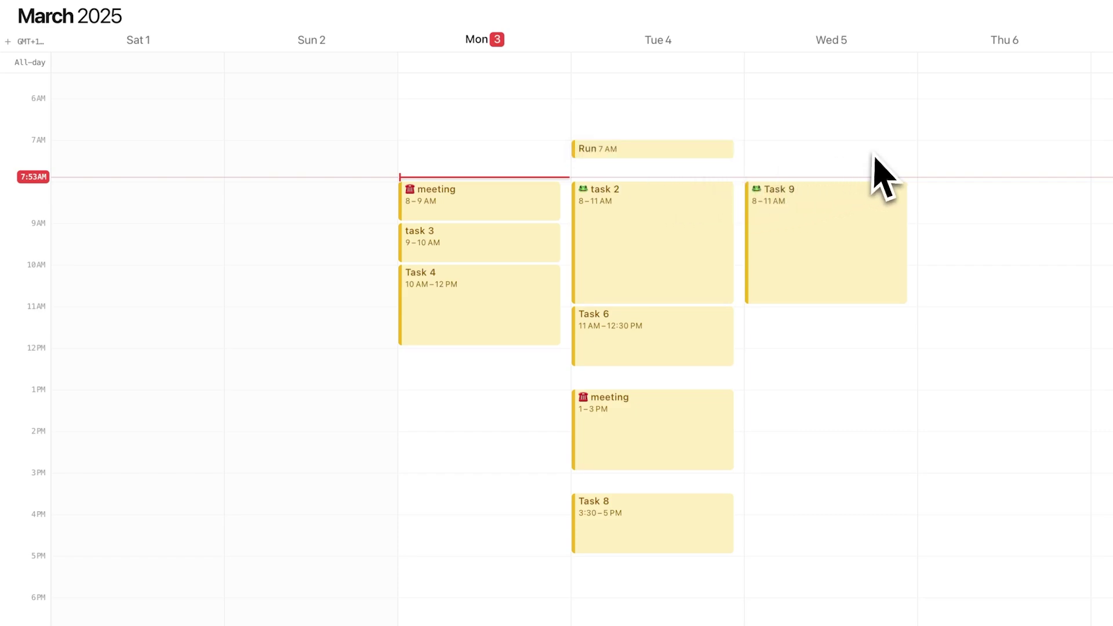
{"action": "left_click_drag", "start_coordinate": [657, 152], "coordinate": [959, 166]}
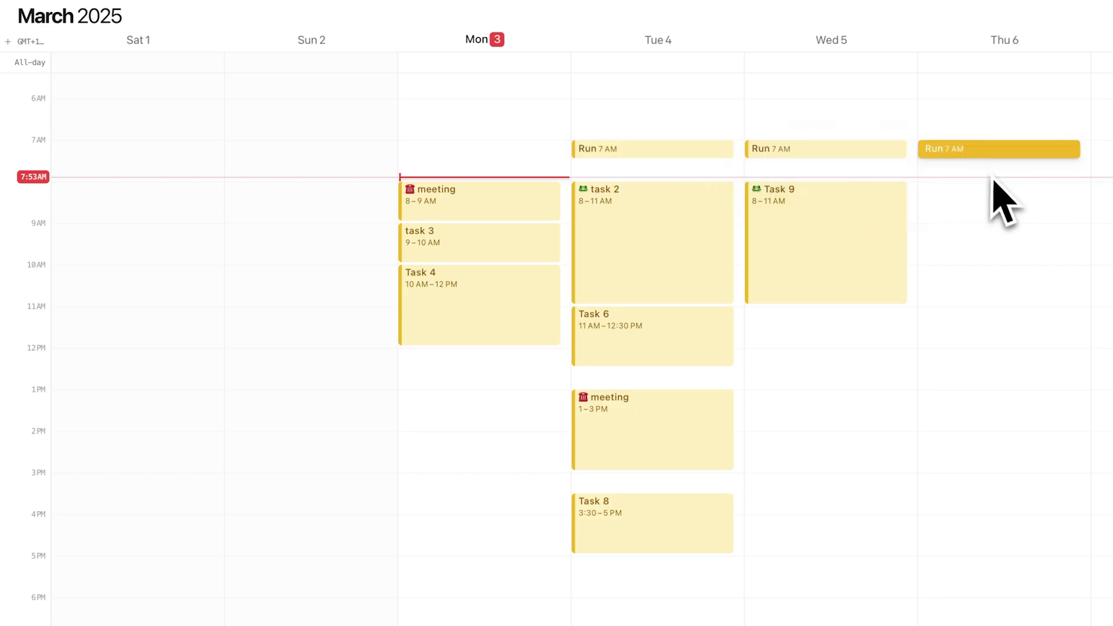
{"action": "scroll", "coordinate": [994, 200], "scroll_direction": "right", "scroll_amount": 3}
{"action": "left_click_drag", "start_coordinate": [839, 155], "coordinate": [953, 156]}
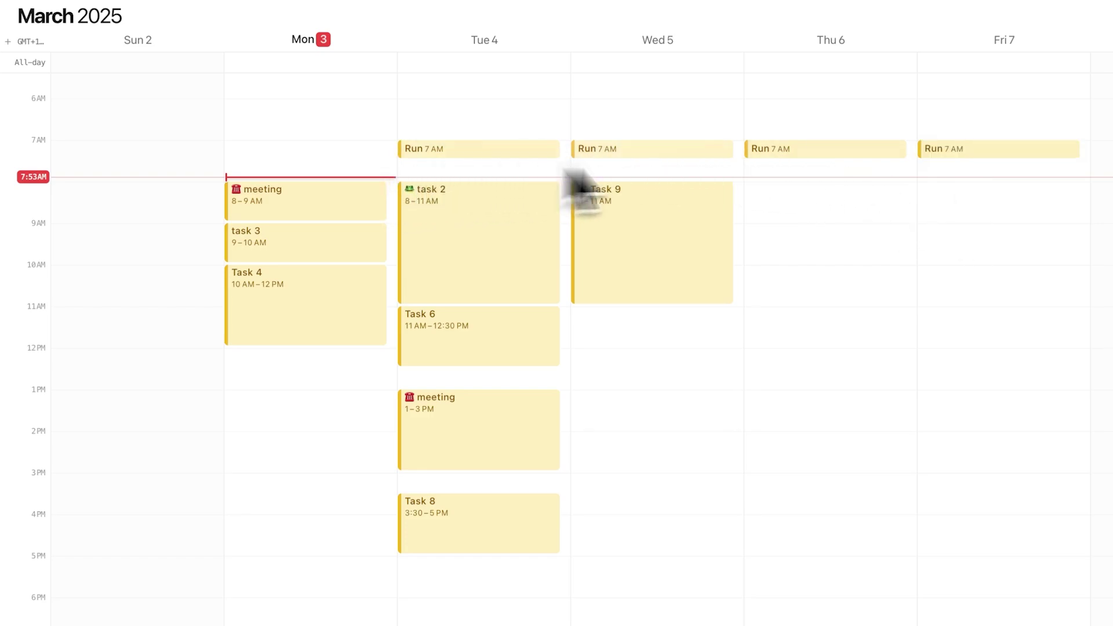
Add a 7 PM Journal event.
{"action": "scroll", "coordinate": [522, 498], "scroll_direction": "down", "scroll_amount": 5}
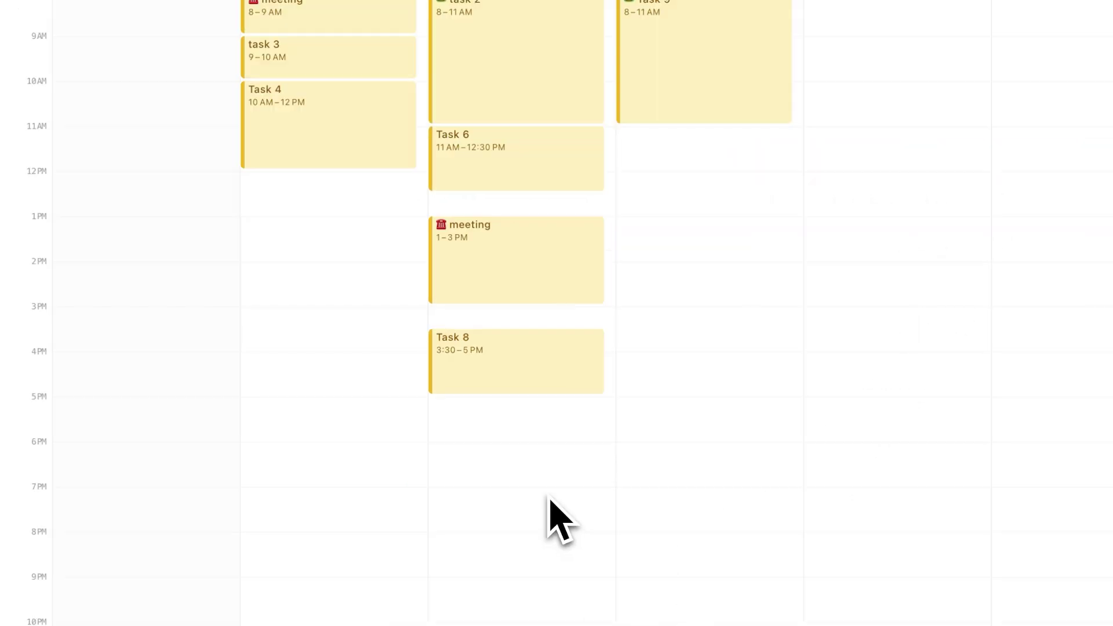
{"action": "left_click", "coordinate": [549, 513]}
{"action": "type", "text": "Journal"}
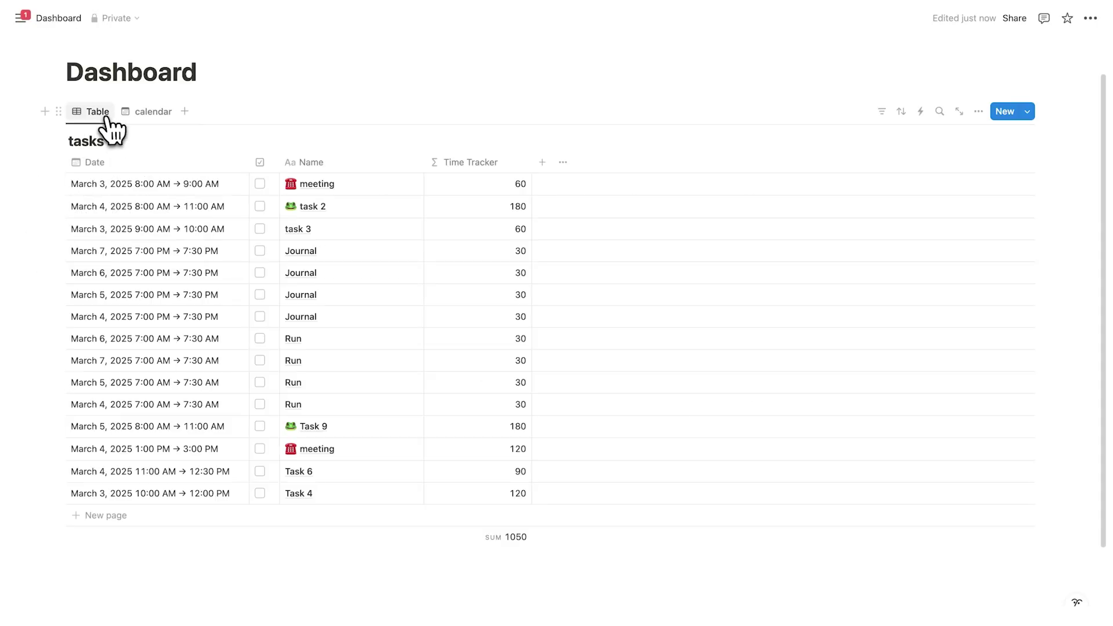
Duplicate the Table view and name the copy 'habit tracker'.
{"action": "left_click", "coordinate": [104, 113]}
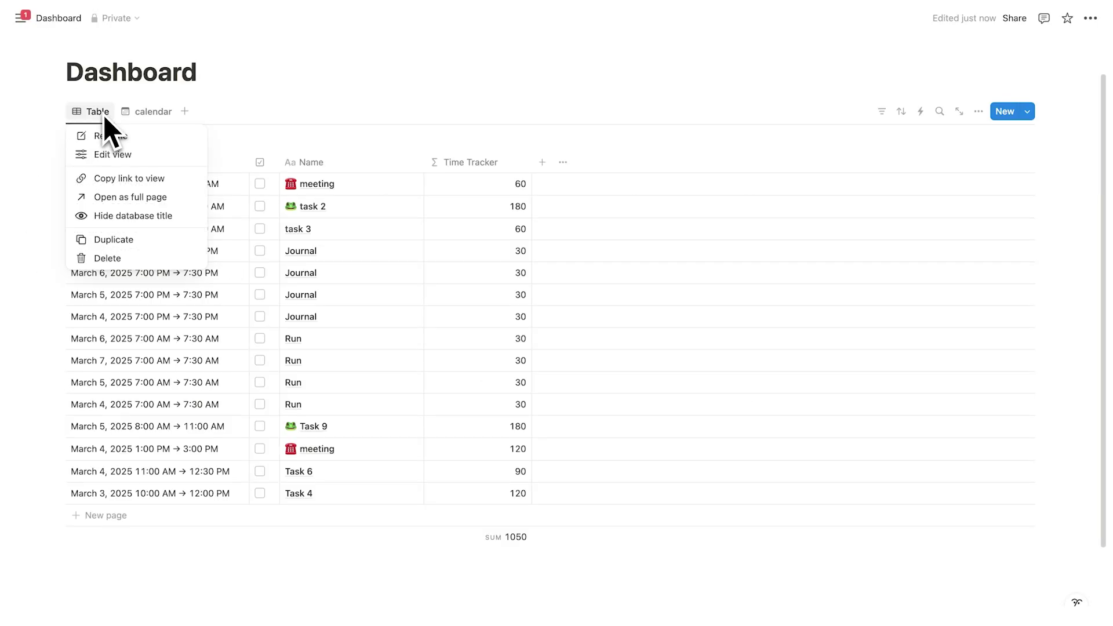
{"action": "left_click", "coordinate": [116, 240]}
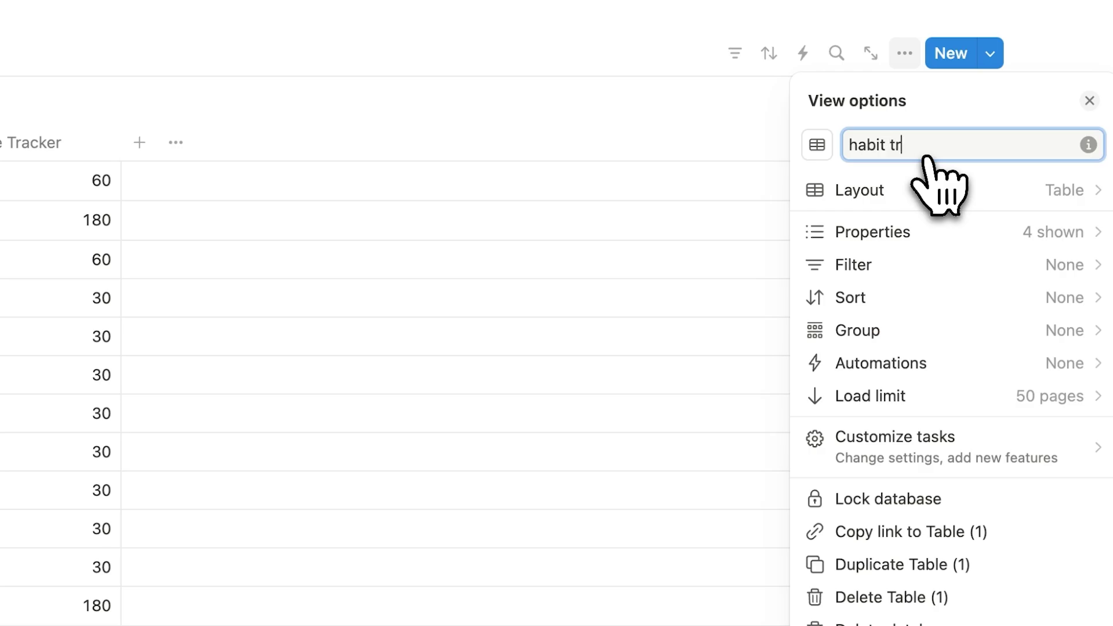
{"action": "type", "text": "habit track"}
{"action": "type", "text": "er"}
{"action": "key", "text": "Return"}
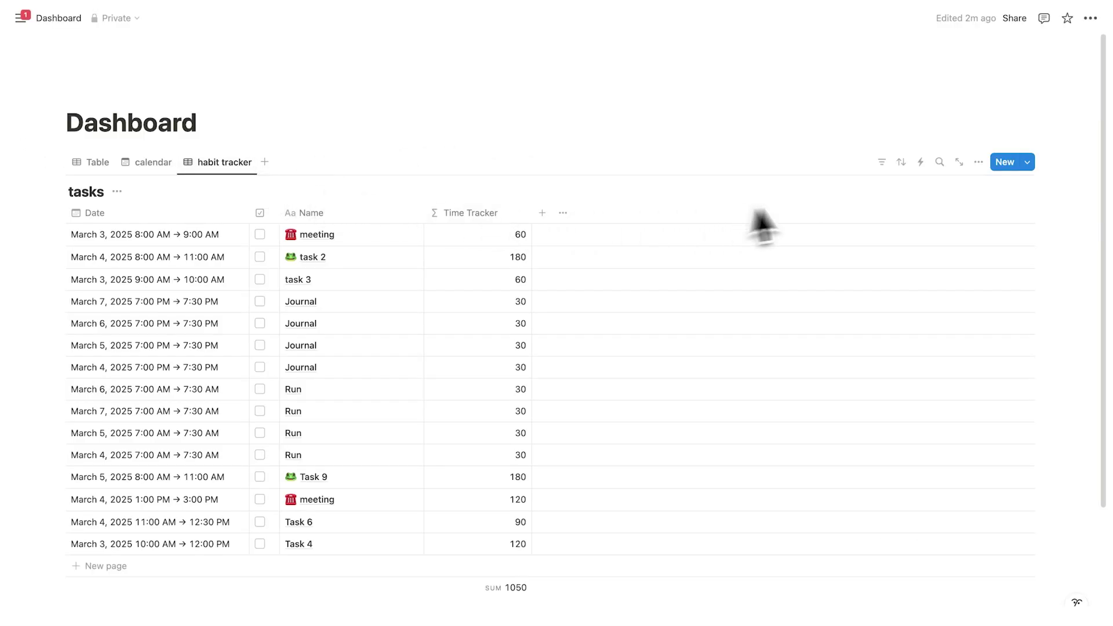
Filter the habit tracker view to rows whose Name contains 'Run'.
{"action": "left_click", "coordinate": [881, 164]}
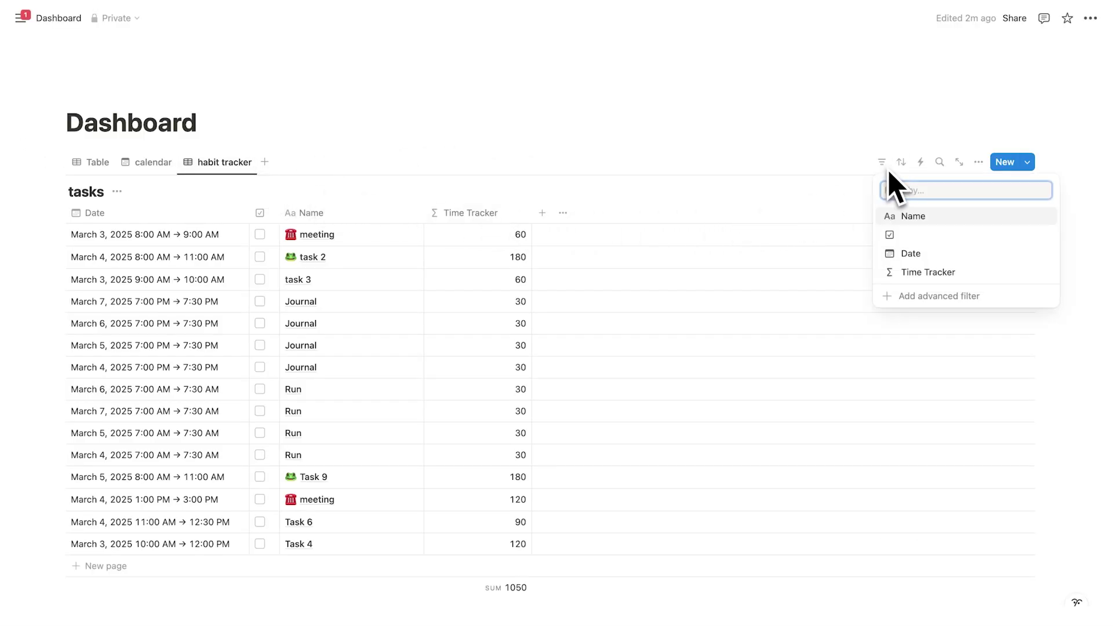
{"action": "left_click", "coordinate": [923, 216]}
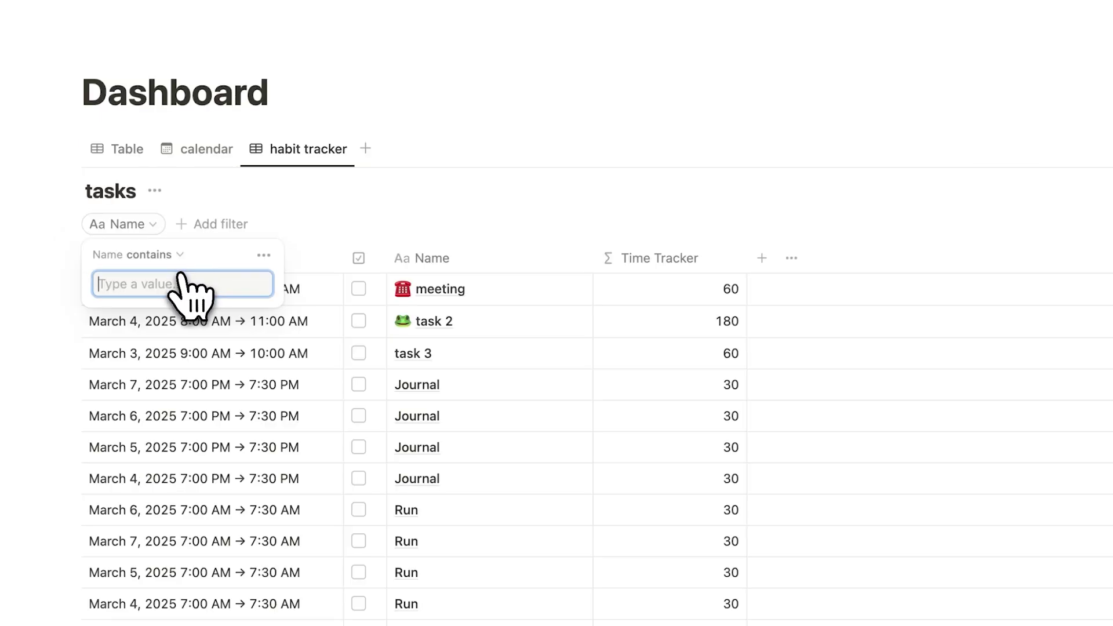
{"action": "type", "text": "Run"}
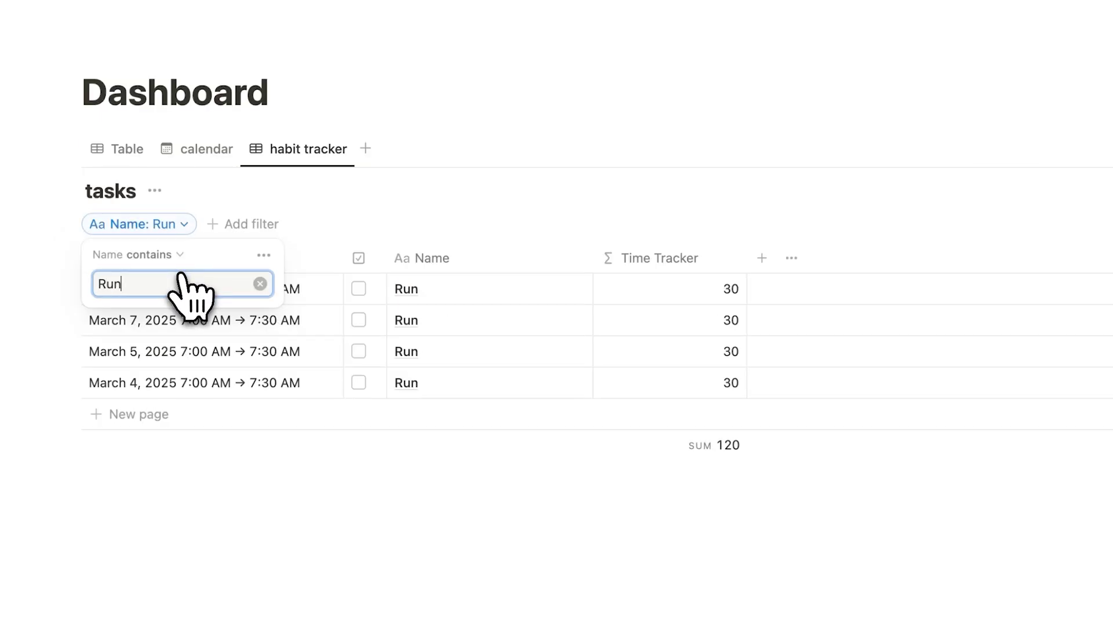
{"action": "key", "text": "Escape"}
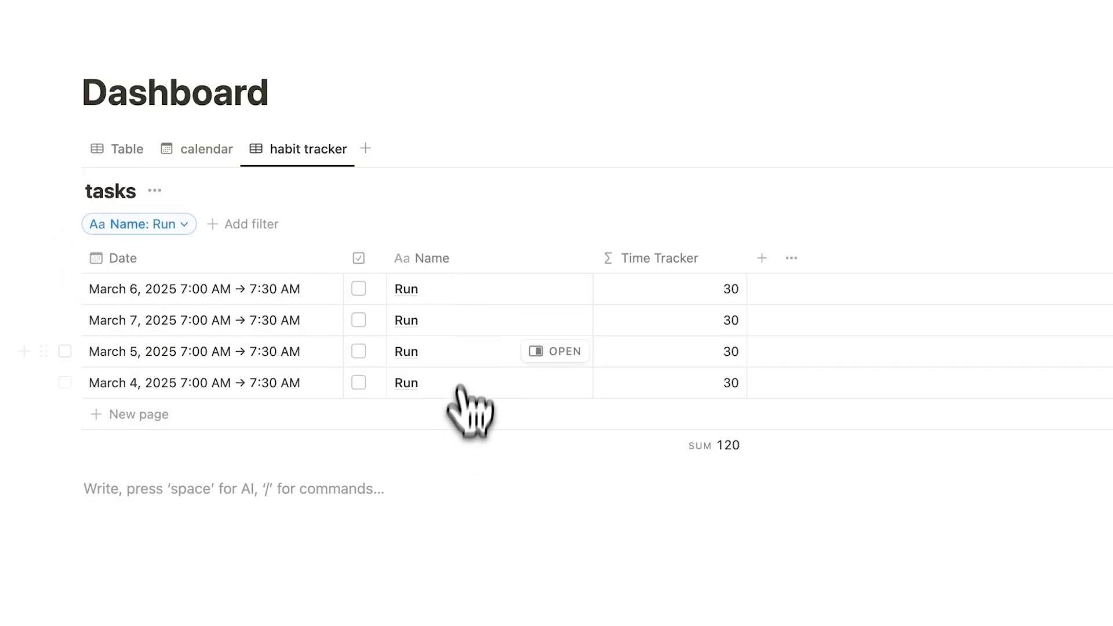
Tick the March 6 and March 7 runs as done.
{"action": "left_click", "coordinate": [358, 288]}
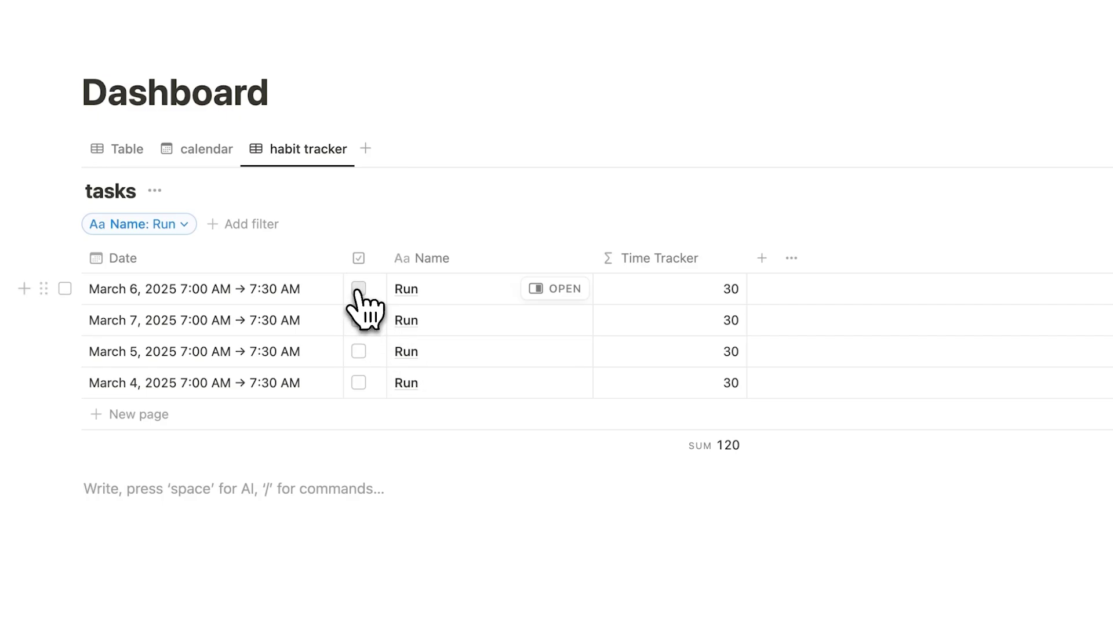
{"action": "left_click", "coordinate": [358, 320]}
{"action": "left_click", "coordinate": [618, 551]}
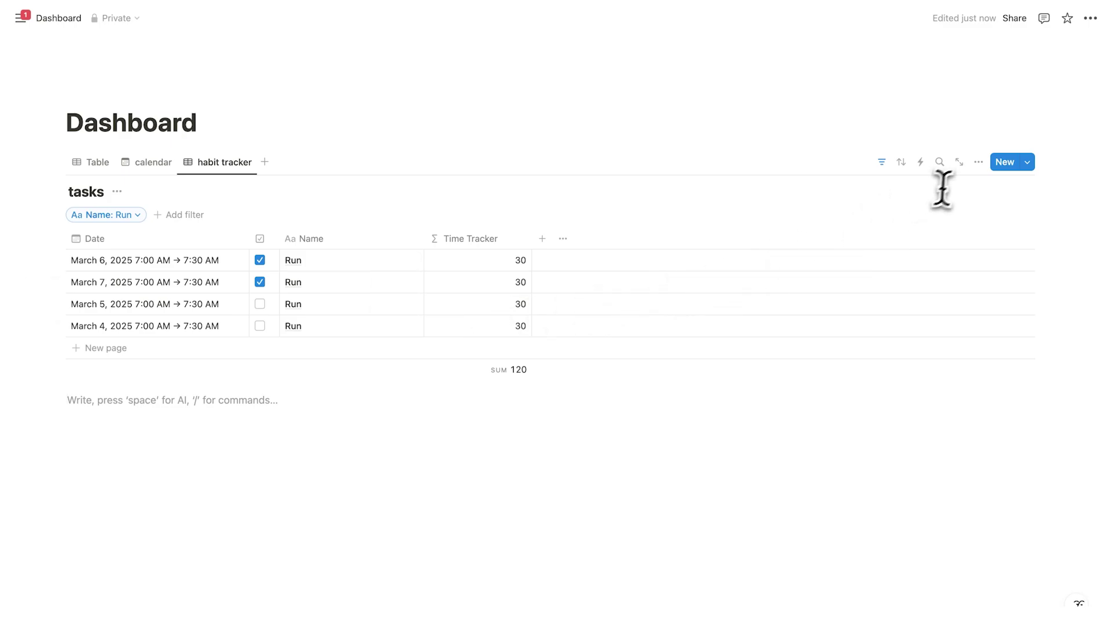
Group the habit tracker view's rows by the done checkbox property.
{"action": "left_click", "coordinate": [978, 162]}
{"action": "left_click", "coordinate": [978, 319]}
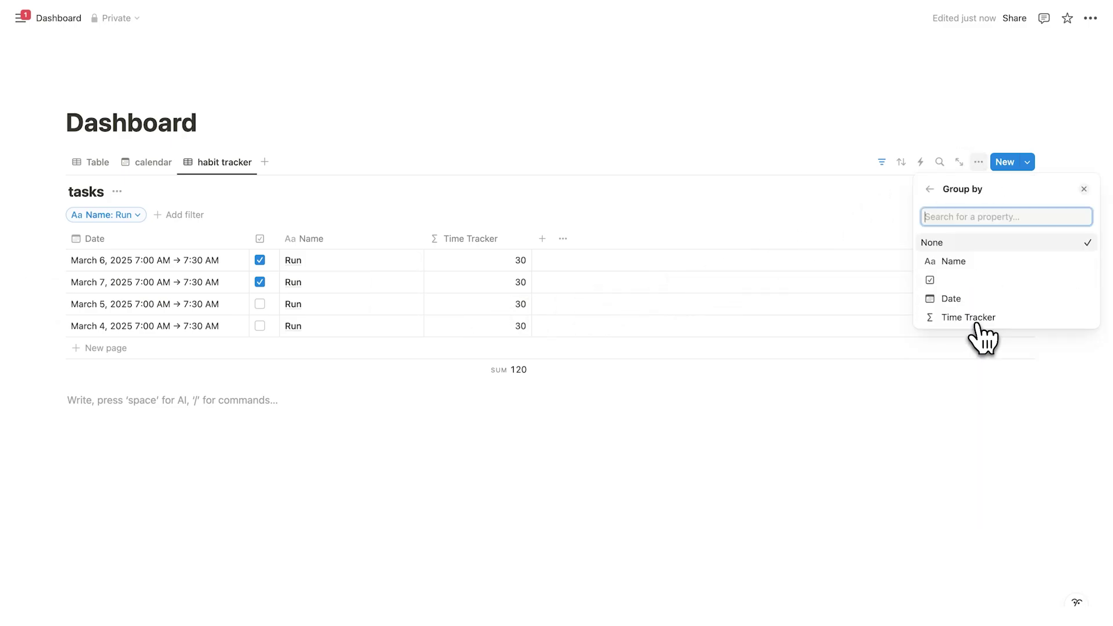
{"action": "left_click", "coordinate": [950, 281]}
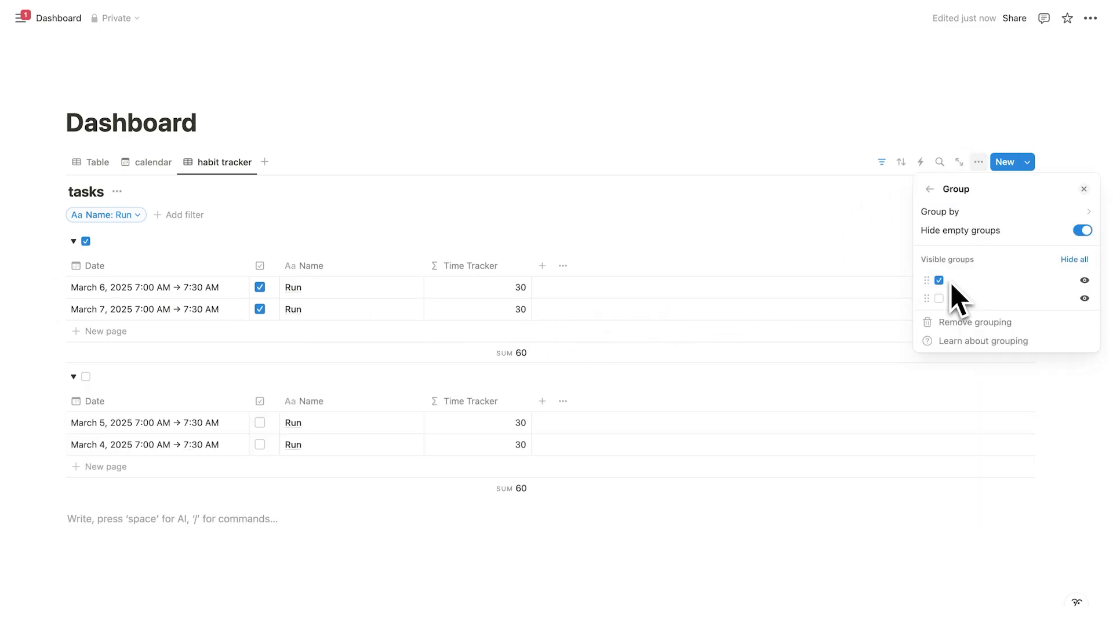
{"action": "left_click", "coordinate": [620, 213]}
{"action": "scroll", "coordinate": [462, 168], "scroll_direction": "down", "scroll_amount": 2}
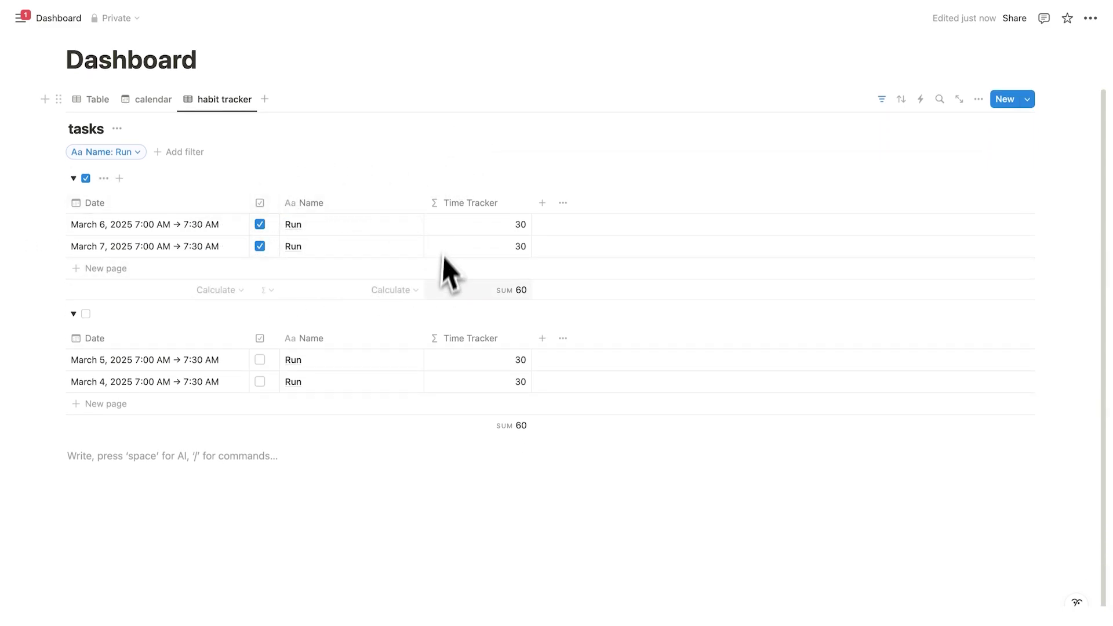
{"action": "scroll", "coordinate": [458, 289], "scroll_direction": "down", "scroll_amount": 1}
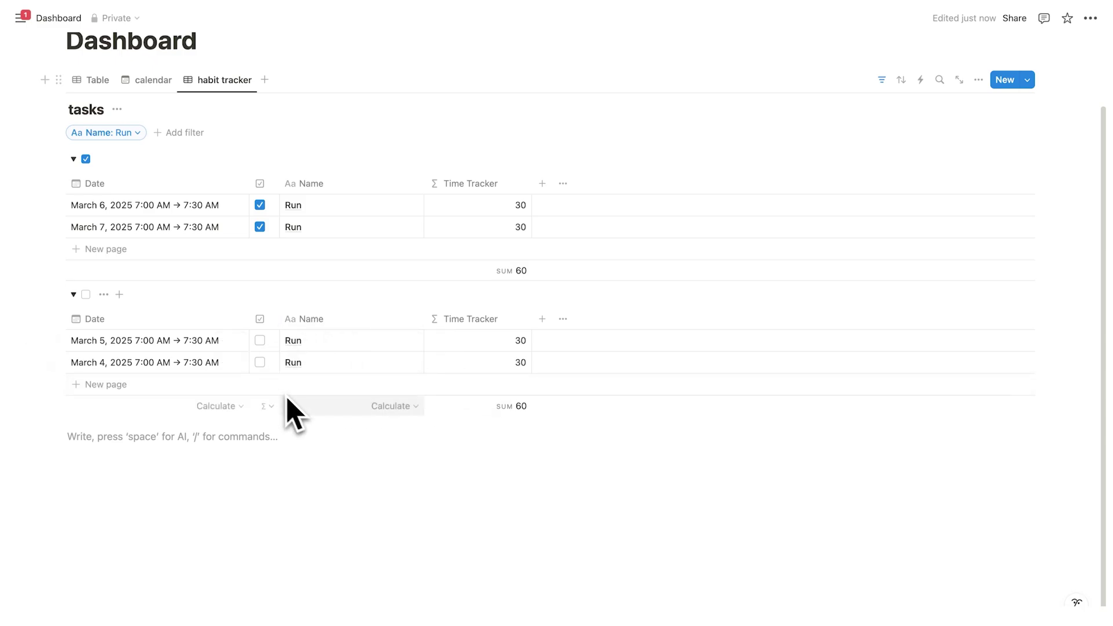
{"action": "scroll", "coordinate": [618, 266], "scroll_direction": "down", "scroll_amount": 15}
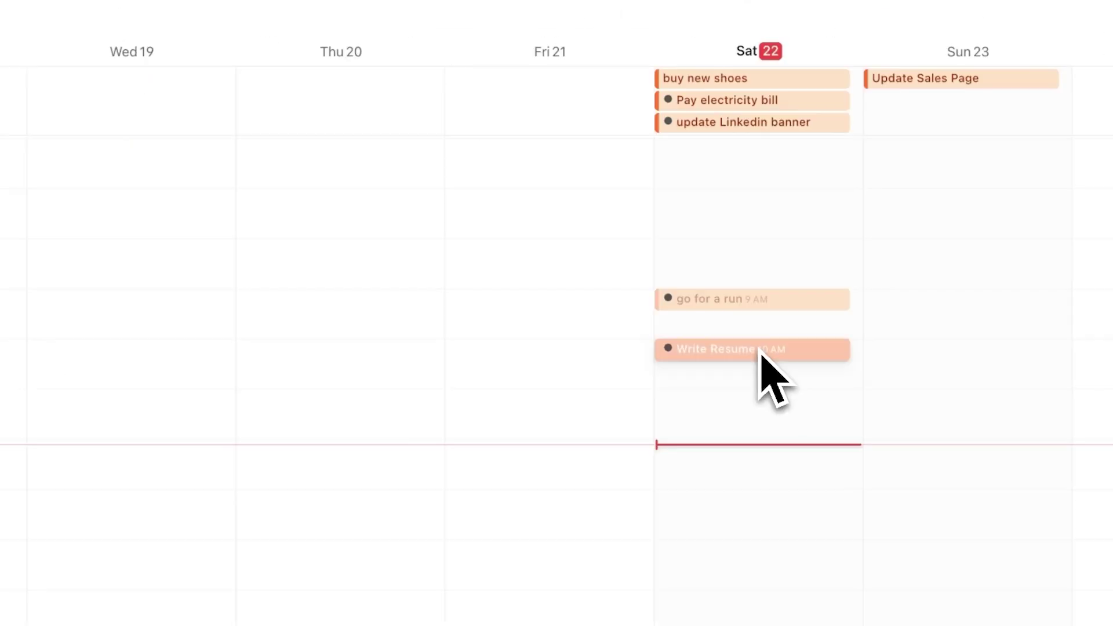
Extend Write Resume to end at 11 AM and Update Sales Page to 2 PM.
{"action": "left_click_drag", "start_coordinate": [758, 390], "coordinate": [758, 417]}
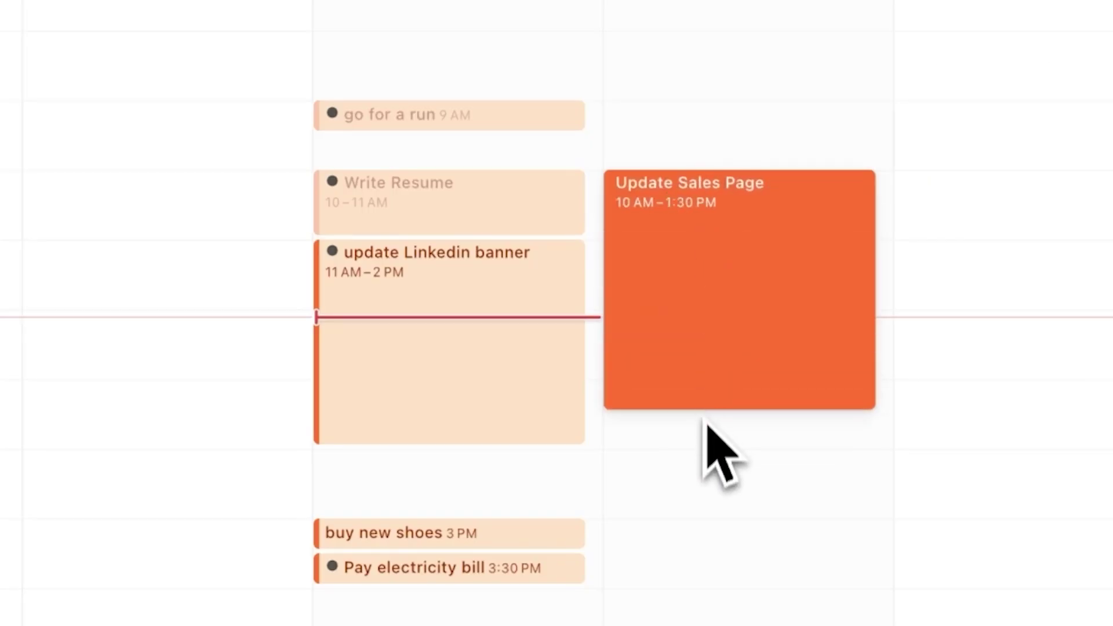
{"action": "left_click_drag", "start_coordinate": [705, 421], "coordinate": [708, 479]}
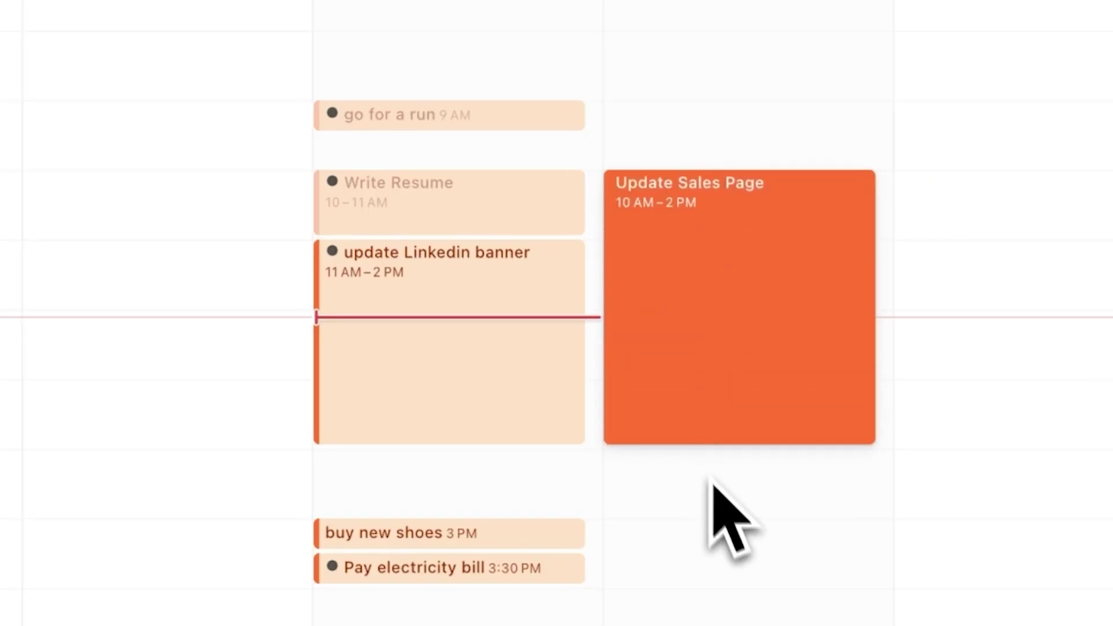